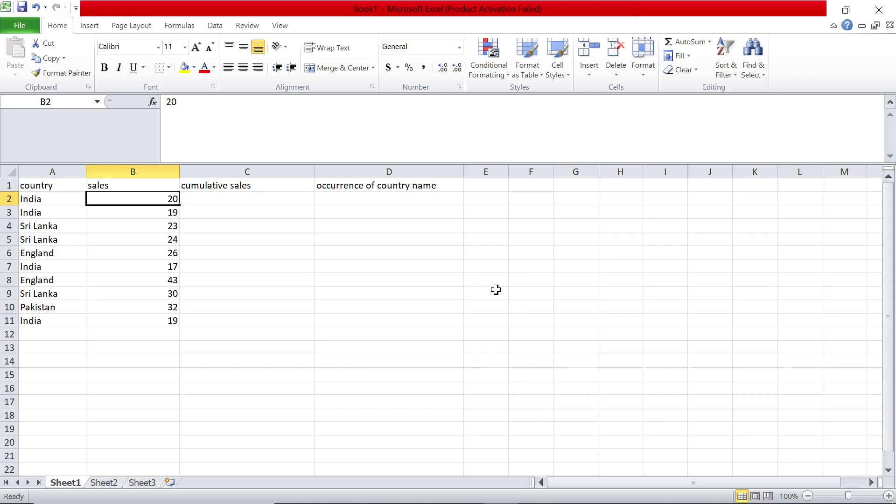
# Enter 20 in C2 as India's first cumulative sales value.
pyautogui.press('Right')
pyautogui.press('Right')
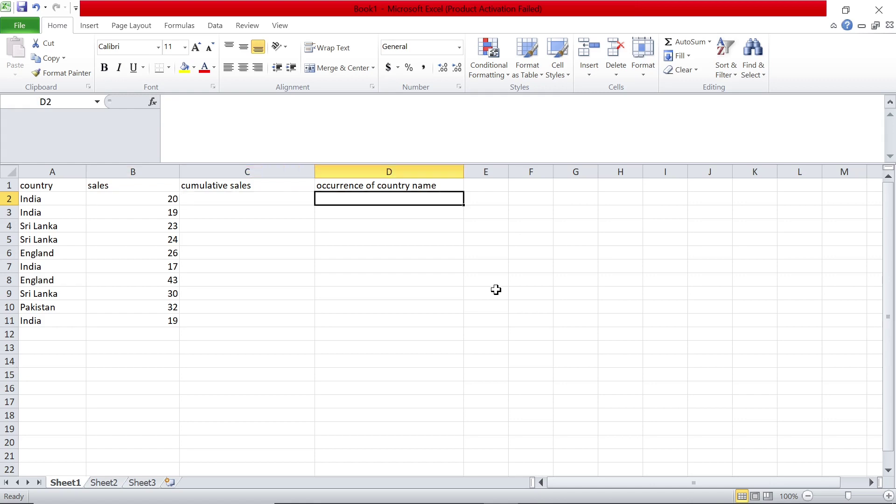
pyautogui.press('Left')
pyautogui.press('Left')
pyautogui.press('Left')
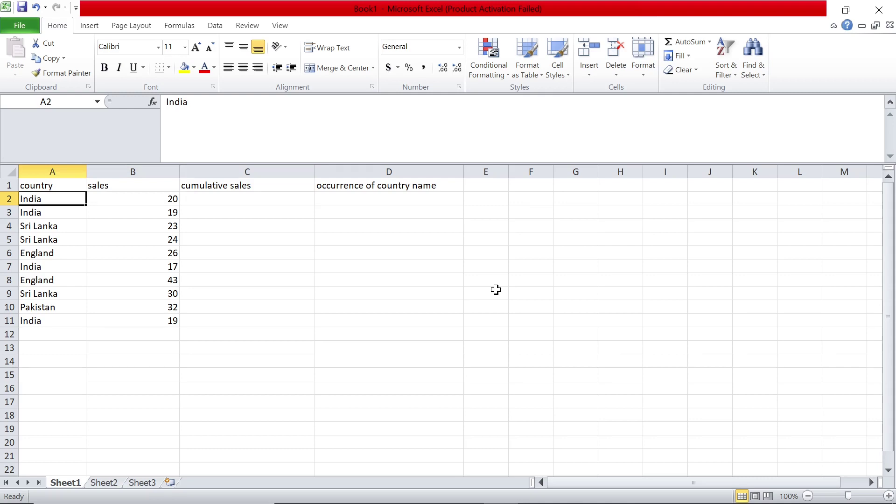
pyautogui.press('Right')
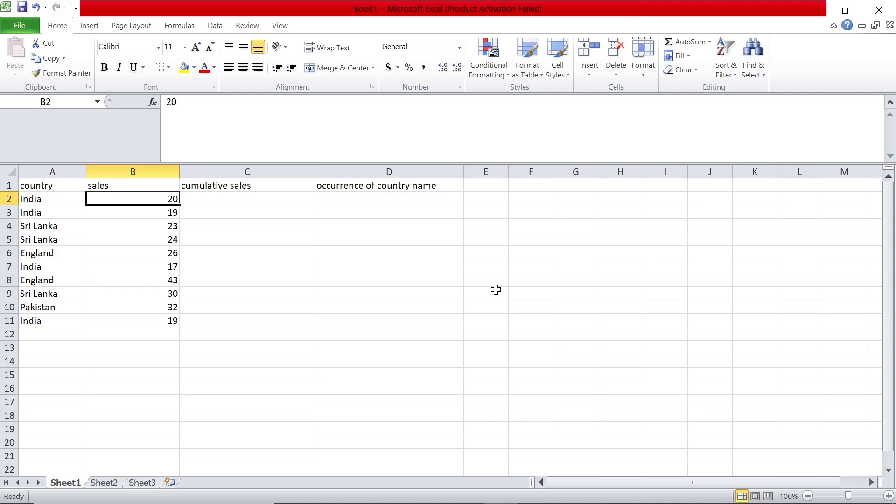
pyautogui.press('Left')
pyautogui.press('Down')
pyautogui.press('Right')
pyautogui.press('Up')
pyautogui.press('Left')
pyautogui.press('Right')
pyautogui.press('Right')
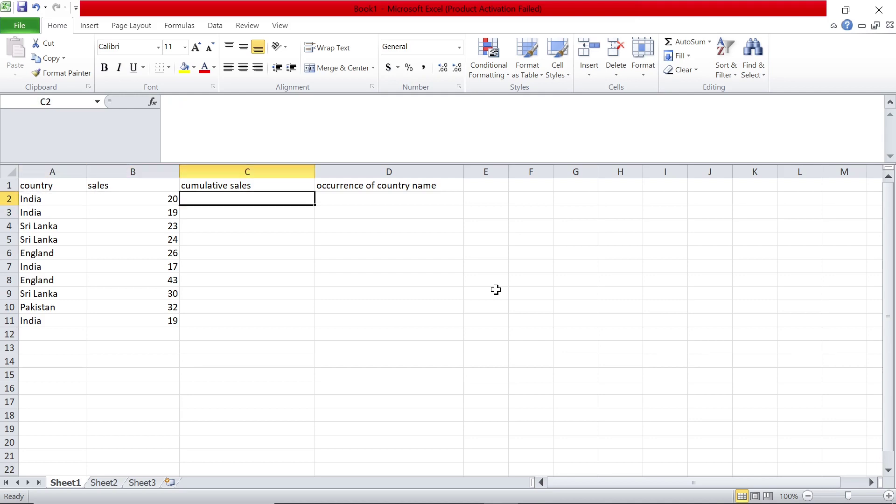
pyautogui.write('20')
pyautogui.press('Return')
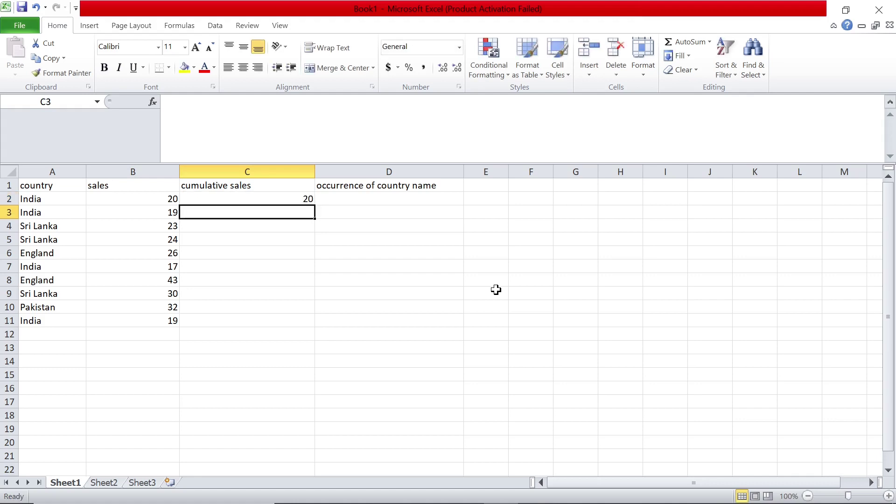
# Enter =20+19 in C3 for India's running total of 39.
pyautogui.press('Left')
pyautogui.press('Left')
pyautogui.press('Right')
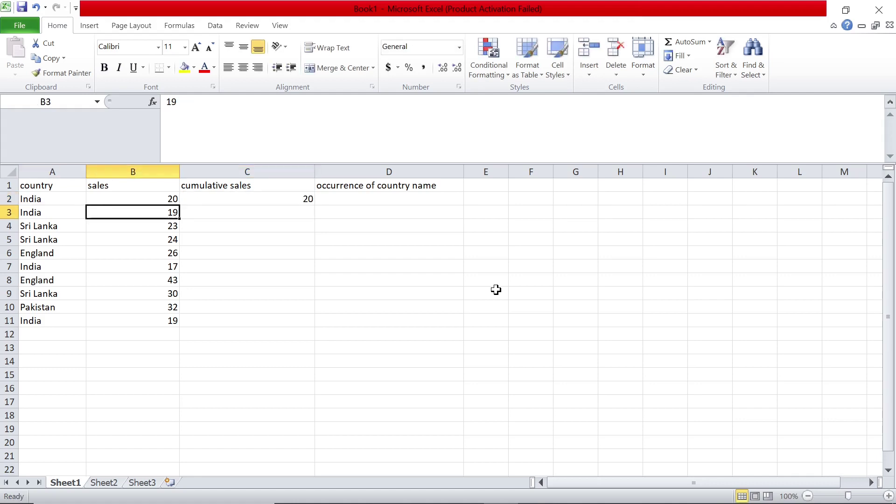
pyautogui.press('Right')
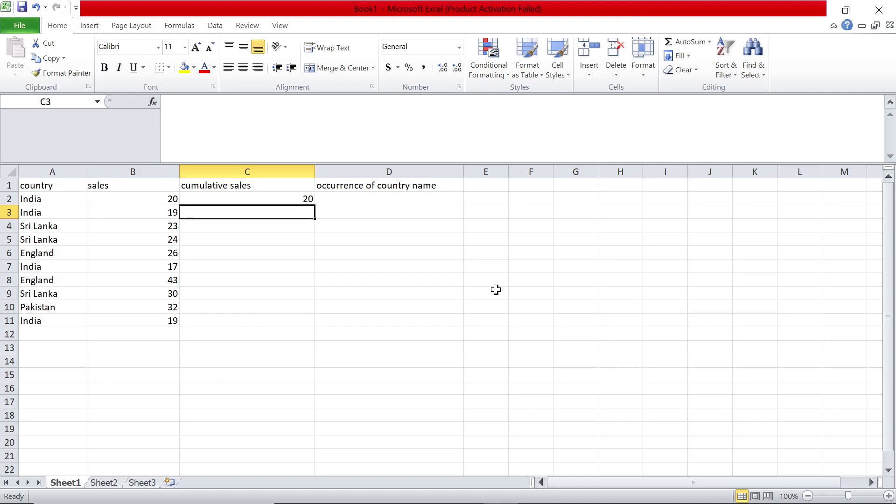
pyautogui.write('=20+19')
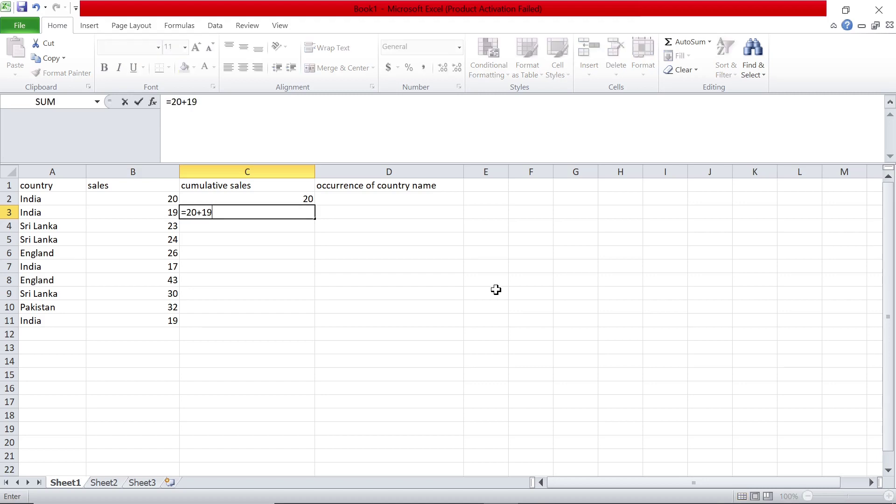
pyautogui.press('Return')
# Enter =20+19+17 in C7 for India's running total of 56.
pyautogui.press('Up')
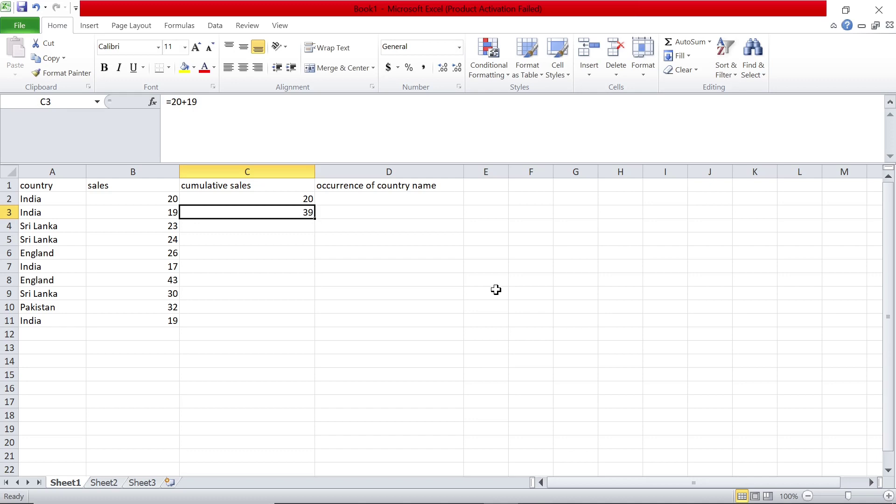
pyautogui.press('Down')
pyautogui.press('Down')
pyautogui.press('Down')
pyautogui.press('Down')
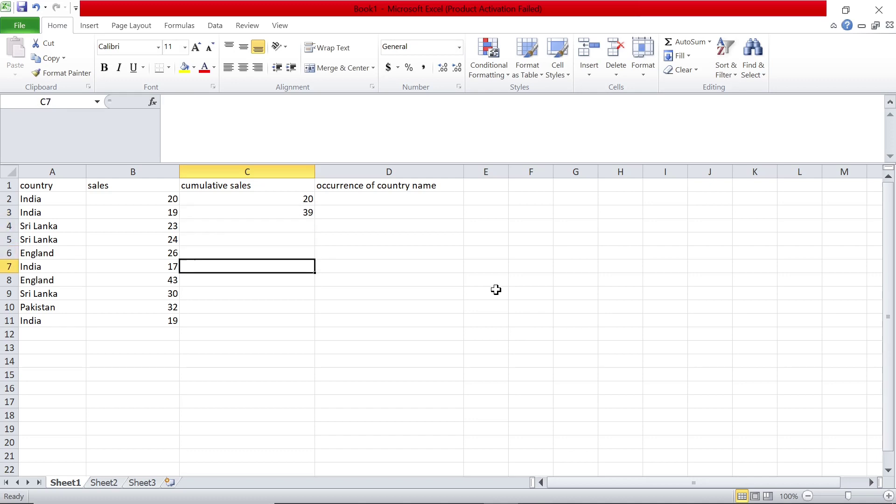
pyautogui.press('Left')
pyautogui.press('Left')
pyautogui.press('Right')
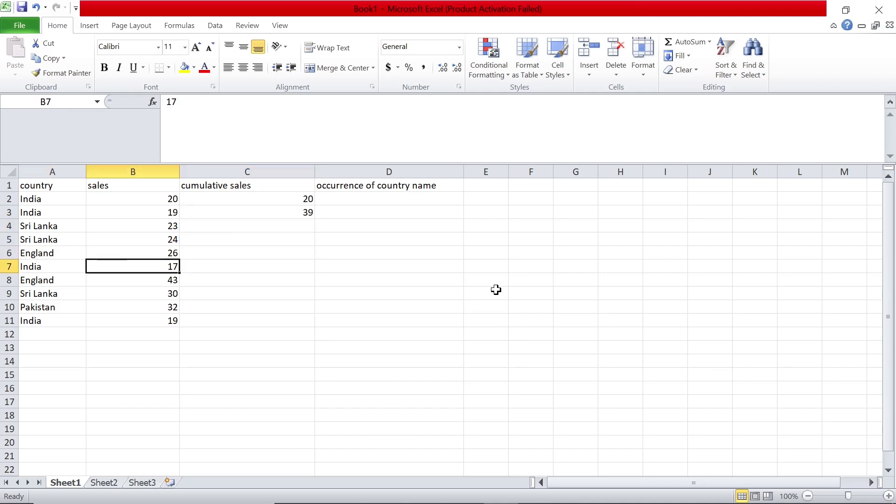
pyautogui.press('Right')
pyautogui.write('=')
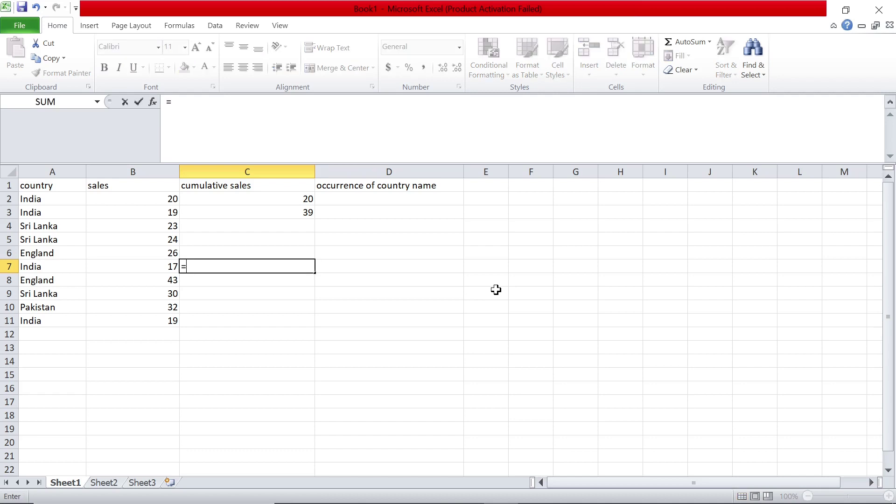
pyautogui.write('20+19+17')
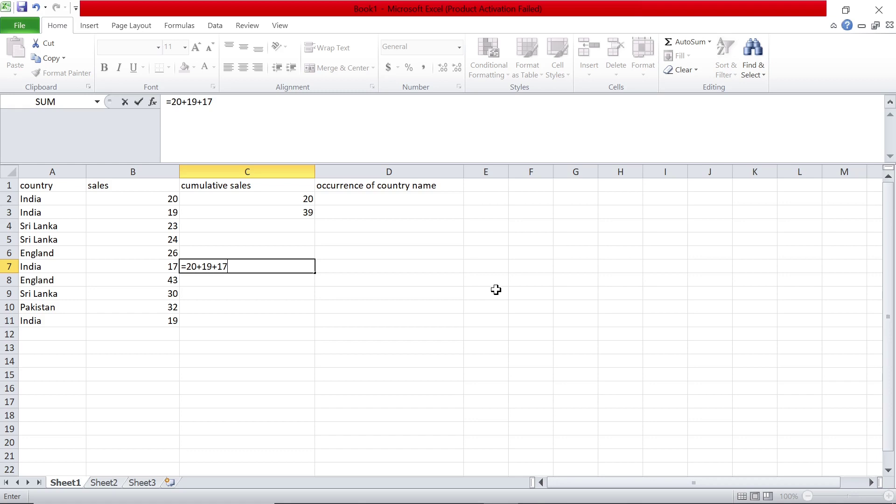
pyautogui.press('Return')
pyautogui.press('Up')
# Enter =C7+B11 in C11 for India's running total of 75.
pyautogui.press('Down')
pyautogui.press('Down')
pyautogui.press('Down')
pyautogui.press('Down')
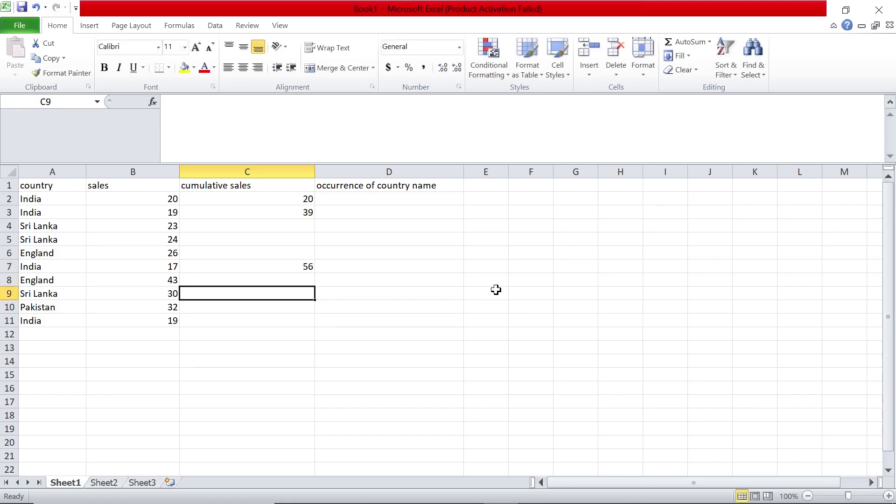
pyautogui.press('Left')
pyautogui.press('Right')
pyautogui.write('=')
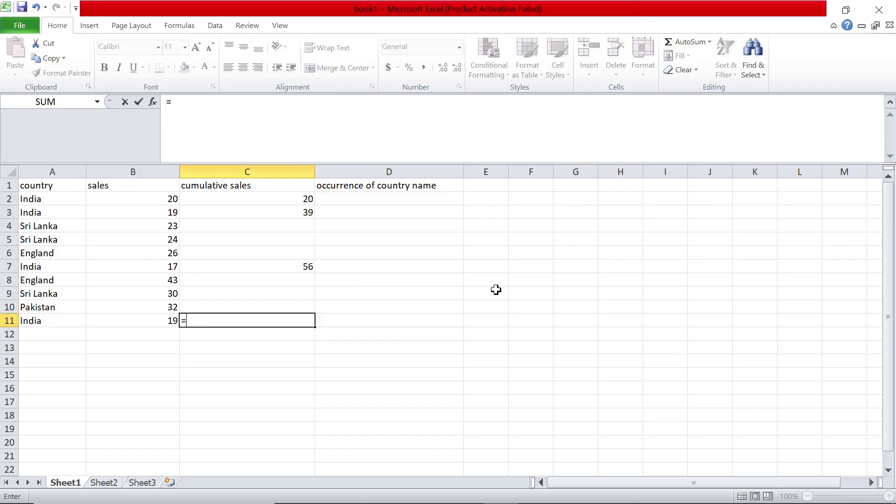
pyautogui.press('Up')
pyautogui.press('Up')
pyautogui.press('Up')
pyautogui.press('Up')
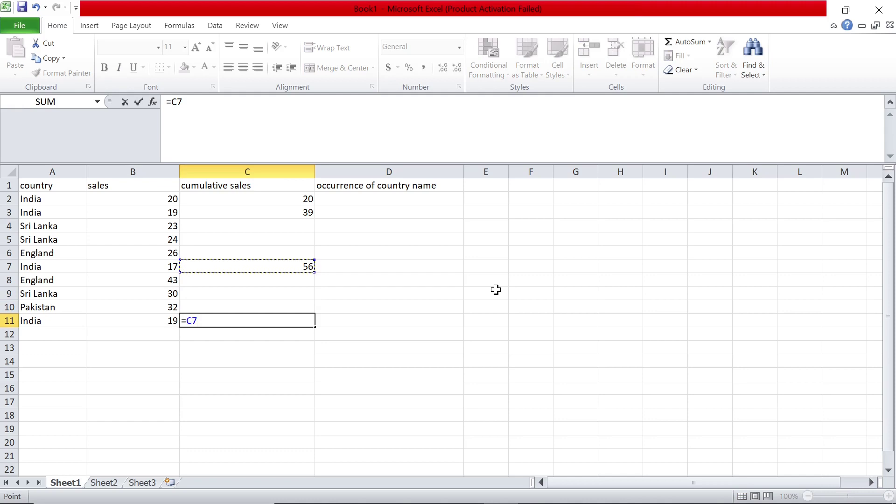
pyautogui.write('+')
pyautogui.click(158, 318)
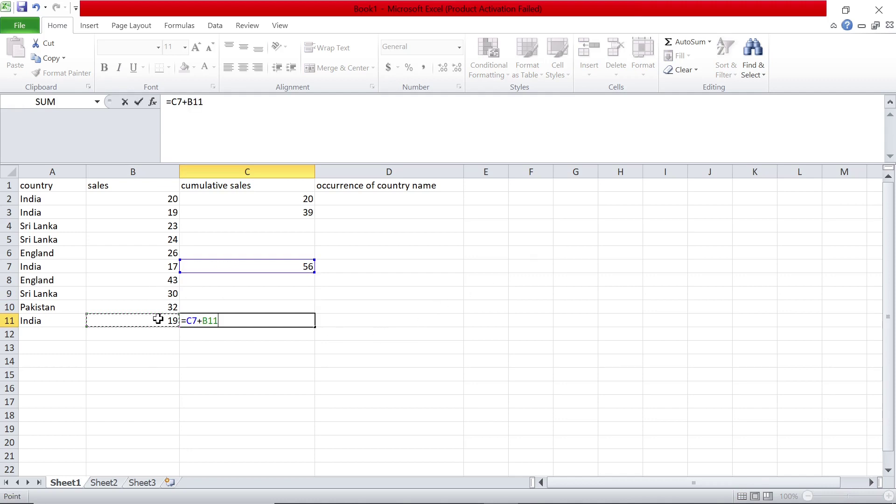
pyautogui.press('Return')
pyautogui.press('Up')
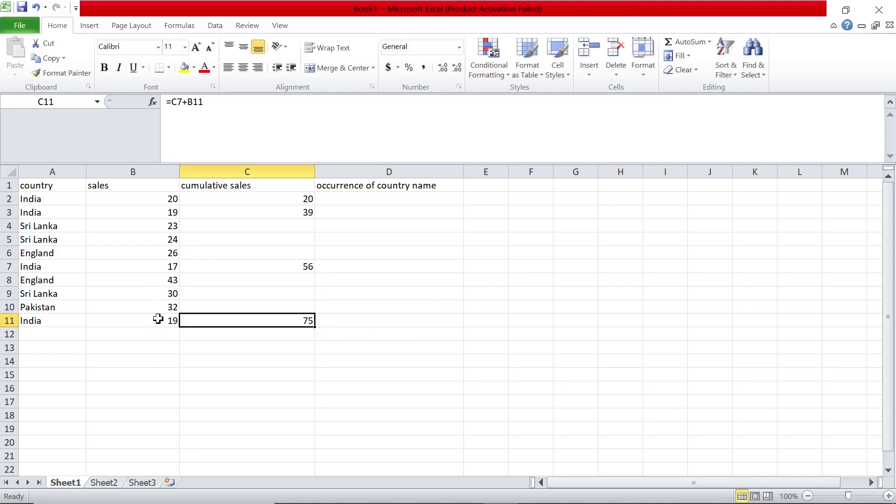
# Delete the manual totals 75 in C11 and 56 in C7, keeping C2 and C3.
pyautogui.click(286, 198)
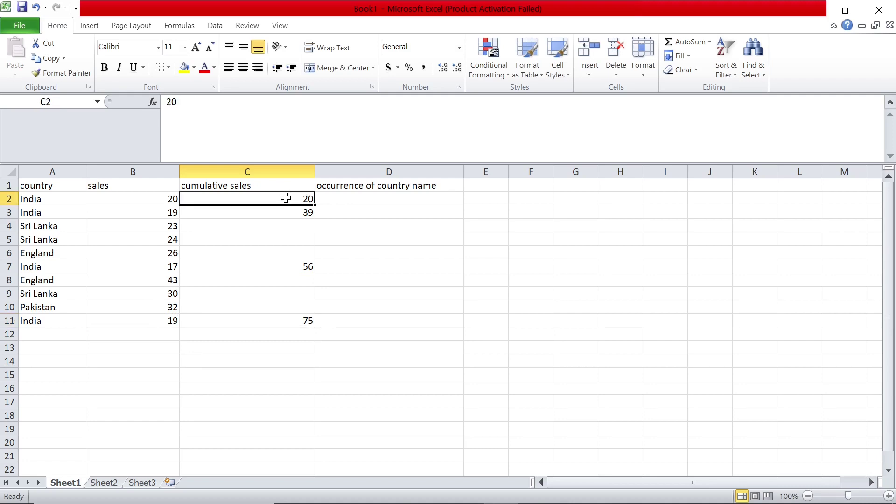
pyautogui.press('Down')
pyautogui.press('Down')
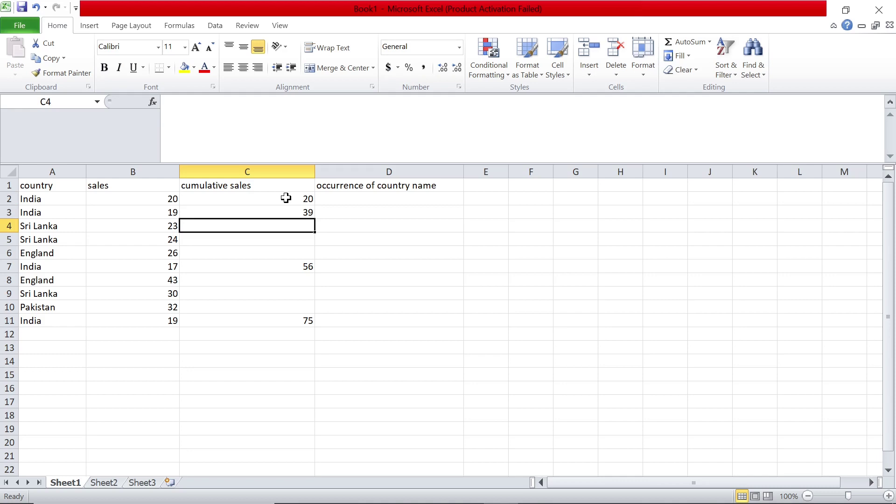
pyautogui.press('Up')
pyautogui.press('Down')
pyautogui.press('Down')
pyautogui.press('Down')
pyautogui.press('Down')
pyautogui.press('Down')
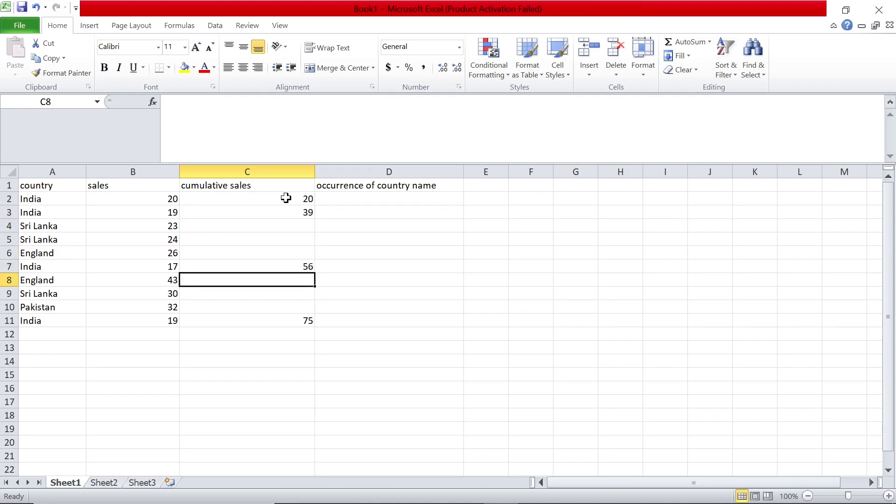
pyautogui.press('Down')
pyautogui.press('Up')
pyautogui.press('Up')
pyautogui.press('Up')
pyautogui.press('Up')
pyautogui.press('Up')
pyautogui.press('Up')
pyautogui.press('Left')
pyautogui.press('Left')
pyautogui.press('Right')
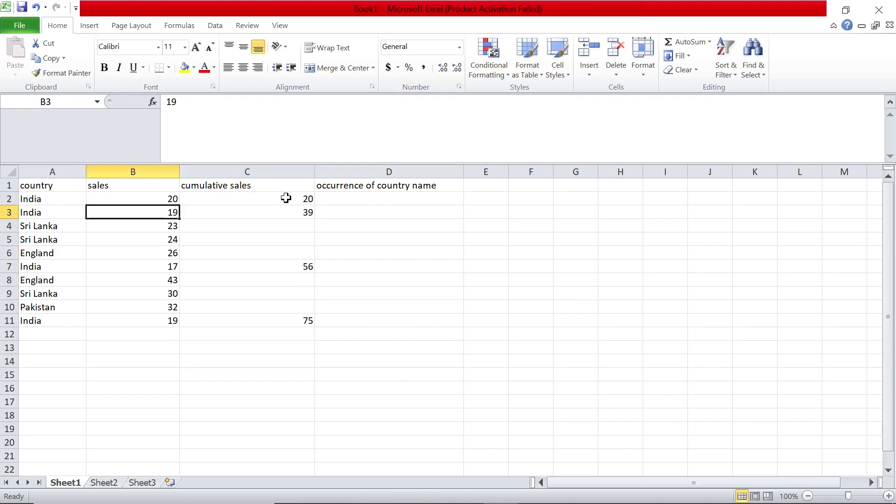
pyautogui.press('Right')
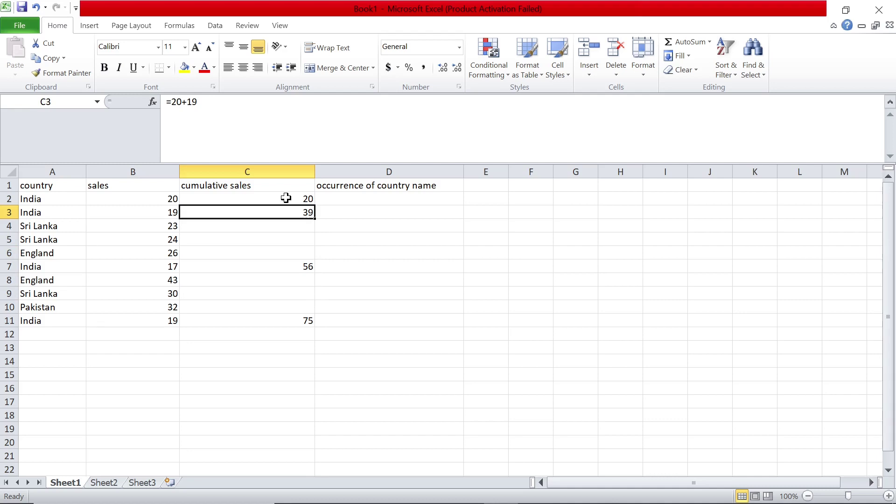
pyautogui.press('Down')
pyautogui.press('Down')
pyautogui.press('Down')
pyautogui.press('Down')
pyautogui.press('Down')
pyautogui.press('Down')
pyautogui.press('Down')
pyautogui.press('Down')
pyautogui.press('Delete')
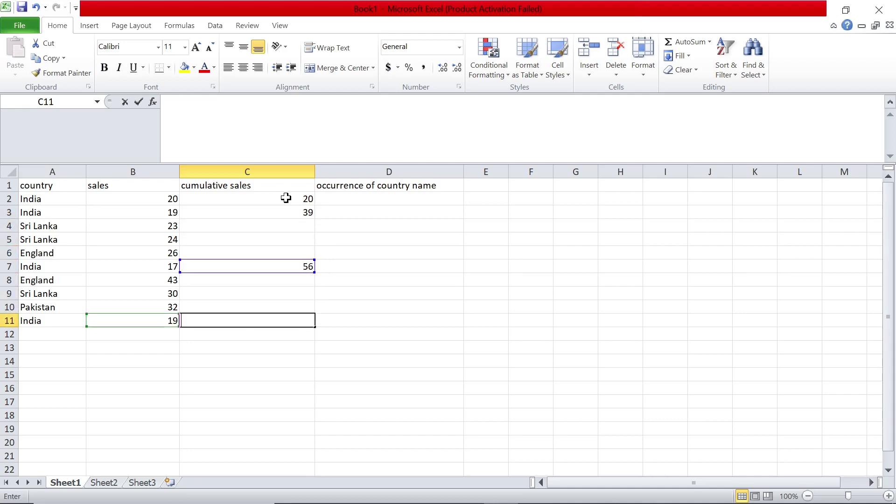
pyautogui.press('Up')
pyautogui.press('Up')
pyautogui.press('Up')
pyautogui.press('Up')
pyautogui.press('BackSpace')
pyautogui.press('Up')
pyautogui.press('Up')
pyautogui.press('Up')
pyautogui.press('Up')
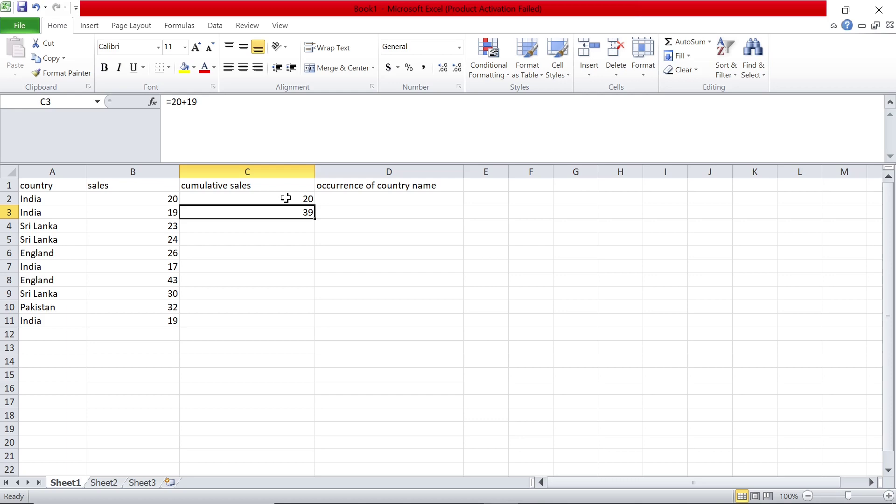
# Enter =SUMIF(A2:A11,A2,B2:B11) in C2, returning India's total of 75.
pyautogui.press('Up')
pyautogui.write('=')
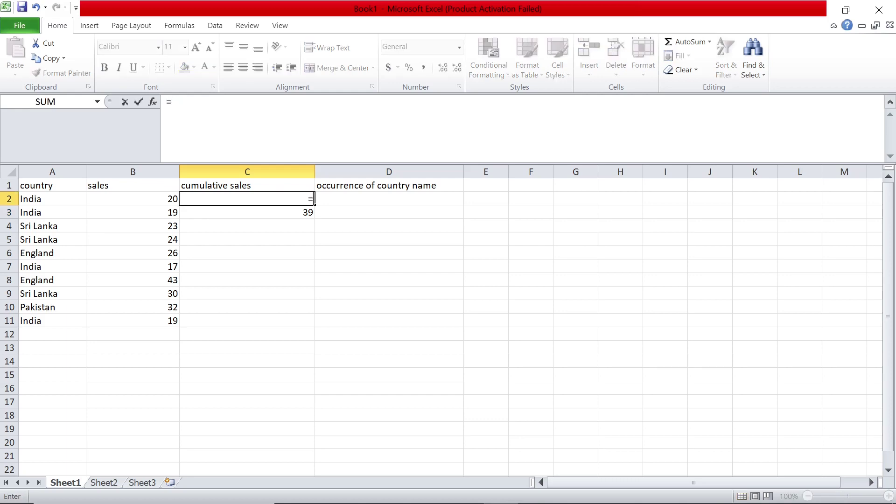
pyautogui.write('sumif')
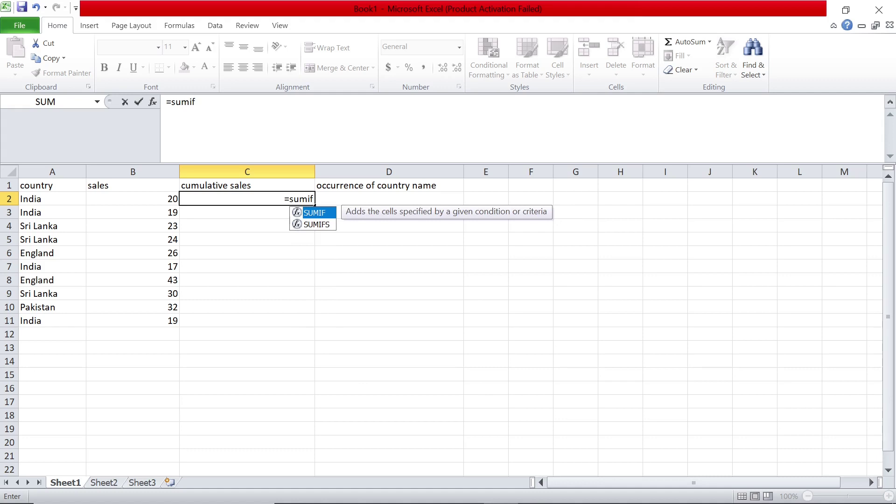
pyautogui.write('(')
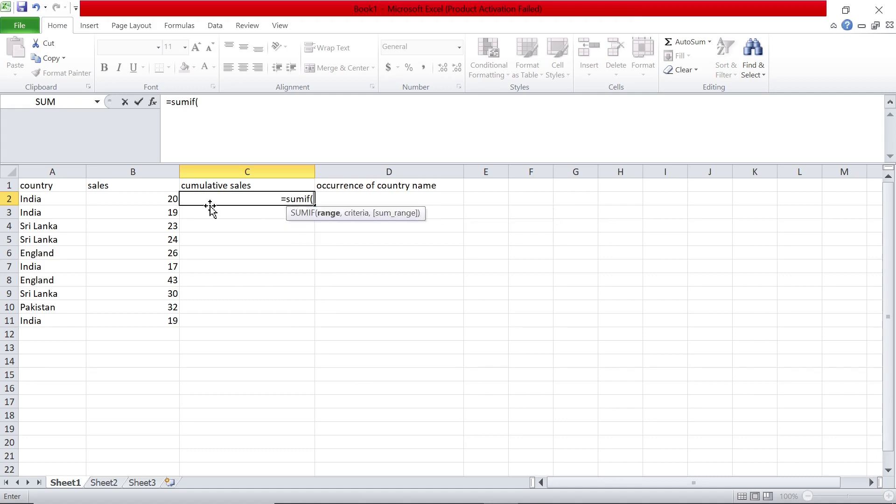
pyautogui.moveTo(64, 200); pyautogui.dragTo(62, 320)
pyautogui.write(',')
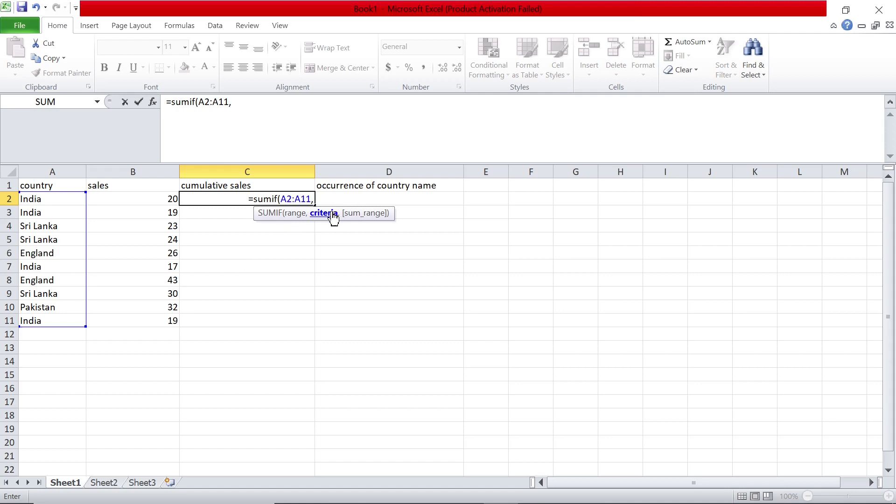
pyautogui.click(56, 201)
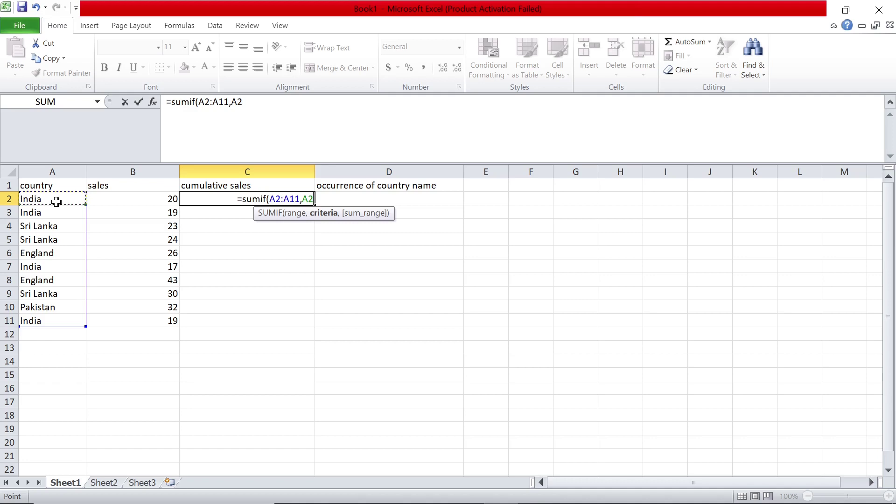
pyautogui.write(',')
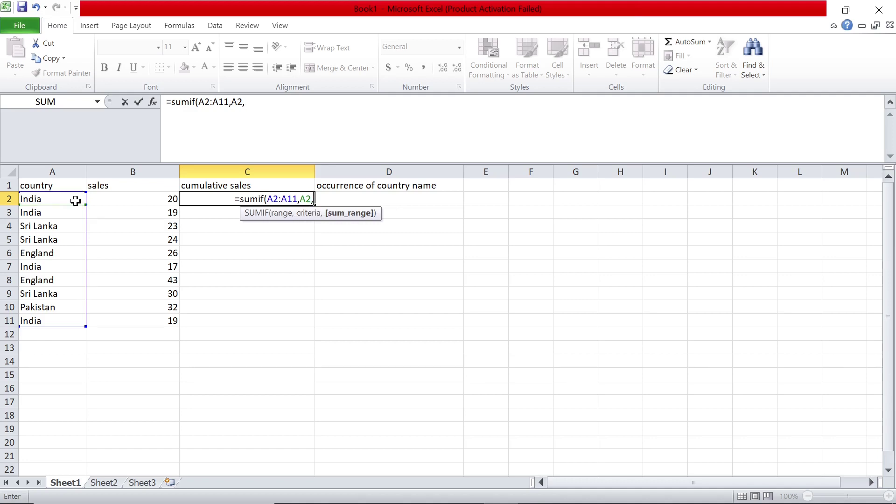
pyautogui.moveTo(146, 200); pyautogui.dragTo(159, 321)
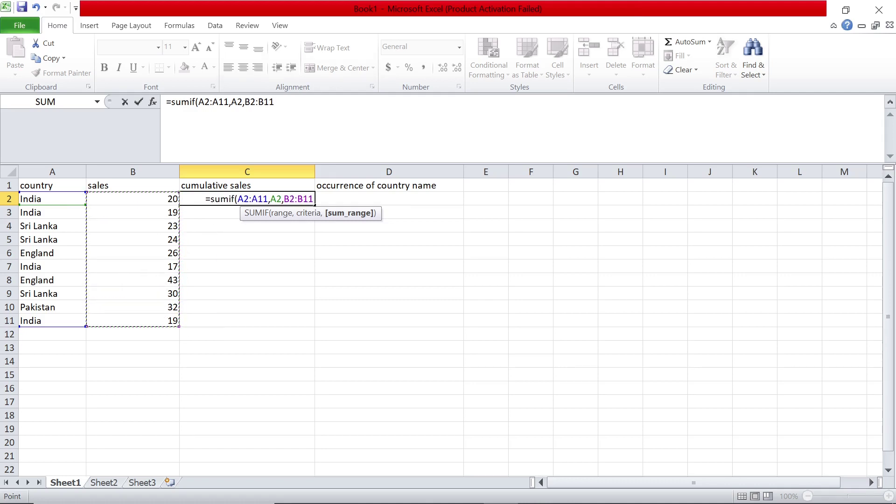
pyautogui.click(275, 102)
pyautogui.write(')')
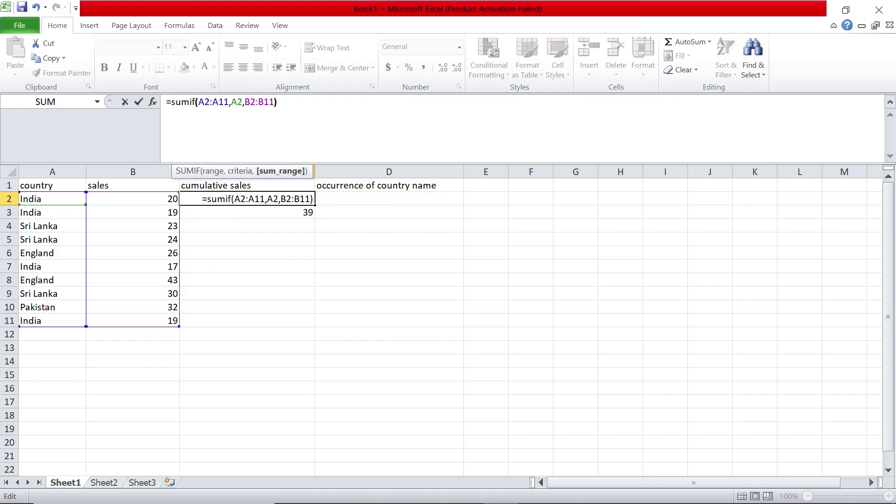
pyautogui.press('Return')
pyautogui.press('Up')
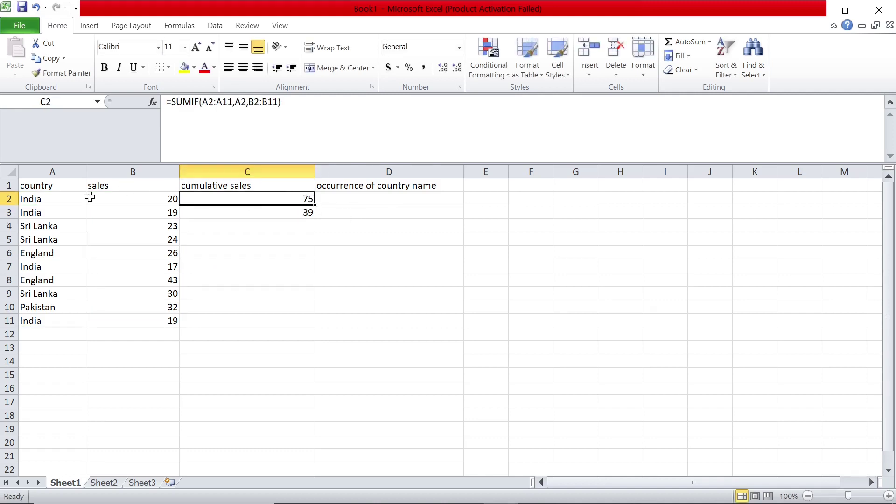
# Review India's sales values in B2, B3, B7 and B11 against C2's SUMIF.
pyautogui.click(154, 199)
pyautogui.click(154, 210)
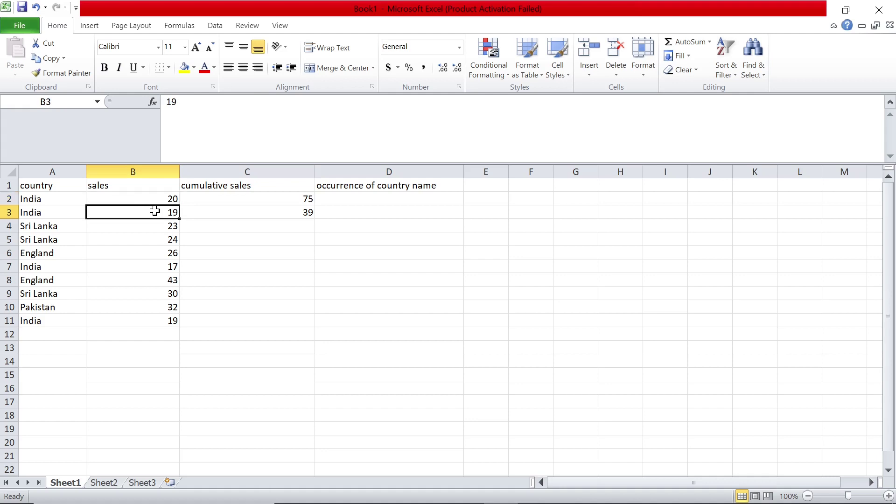
pyautogui.click(154, 267)
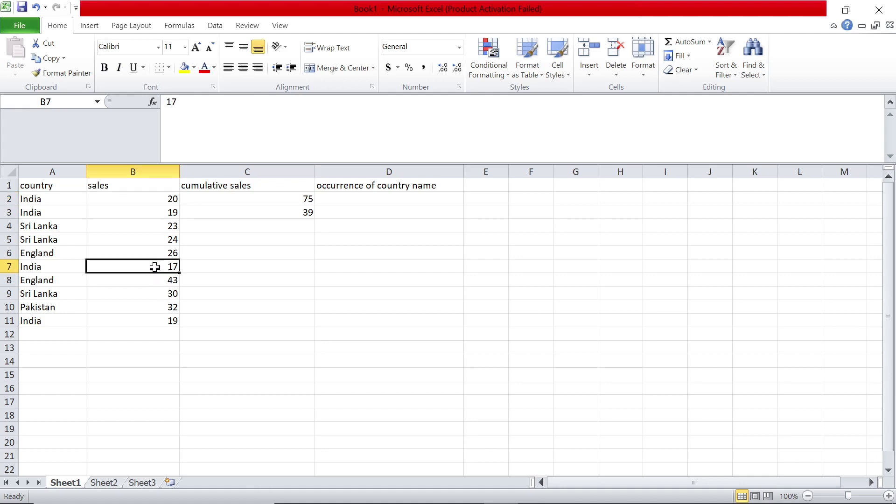
pyautogui.click(164, 319)
pyautogui.click(283, 199)
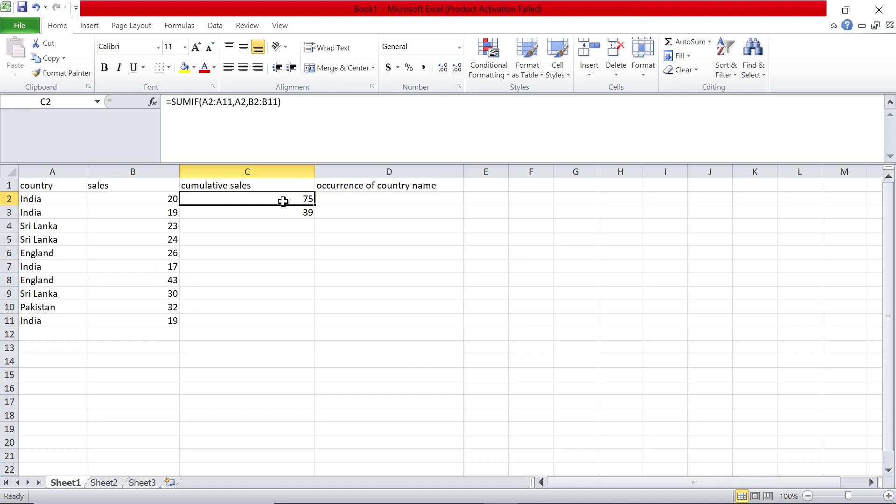
pyautogui.press('Left')
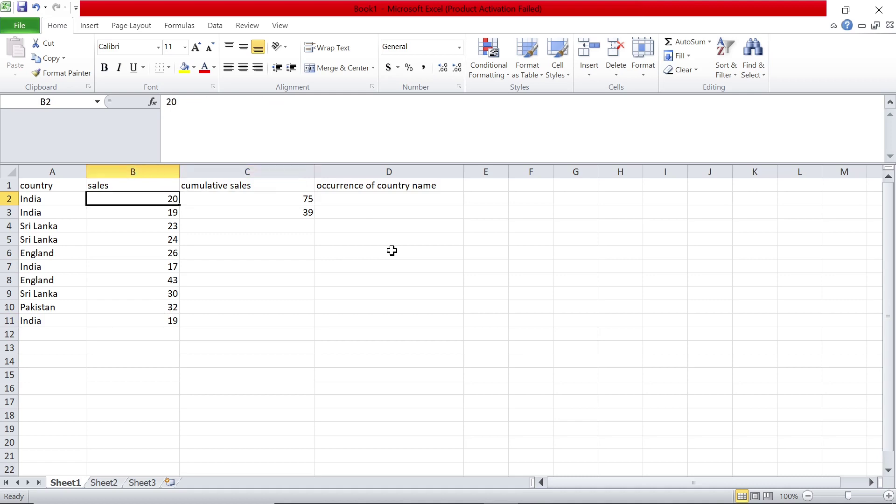
pyautogui.press('Right')
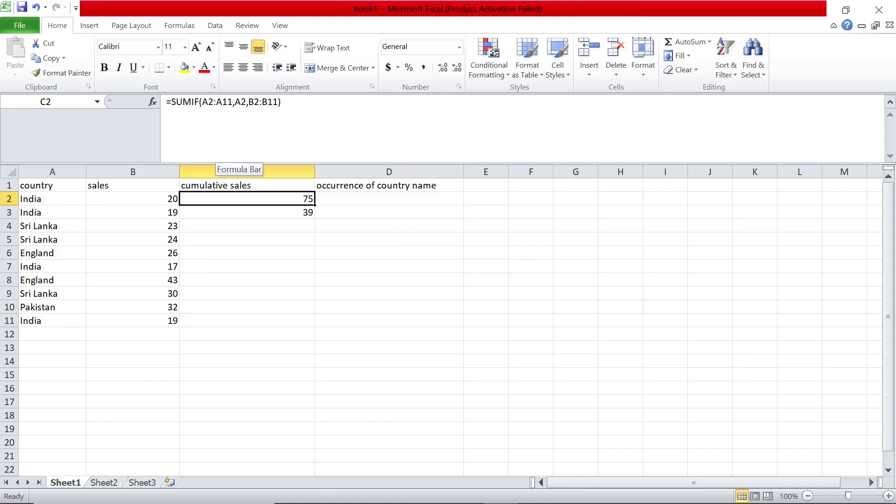
# Change C2's formula to =SUMIF($A$2:A2,A2,$B$2:B2) so it returns 20.
pyautogui.click(202, 101)
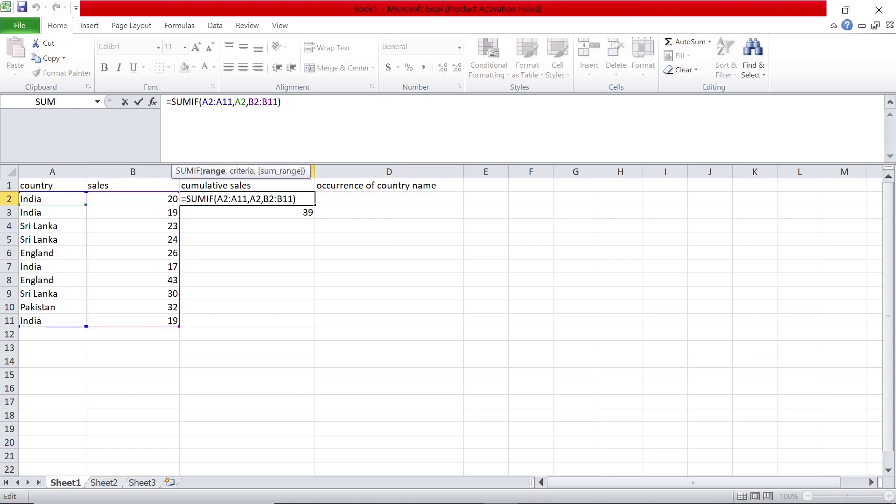
pyautogui.write('$A')
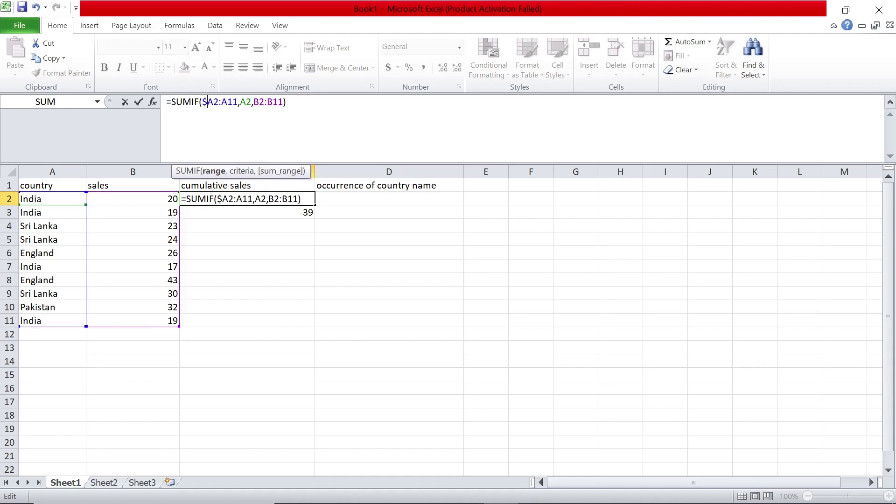
pyautogui.write('$')
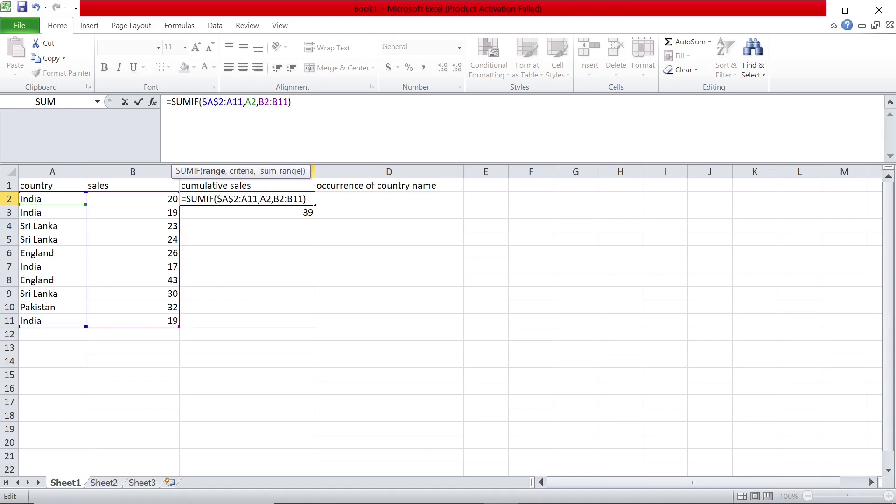
pyautogui.press('BackSpace')
pyautogui.press('BackSpace')
pyautogui.write('2')
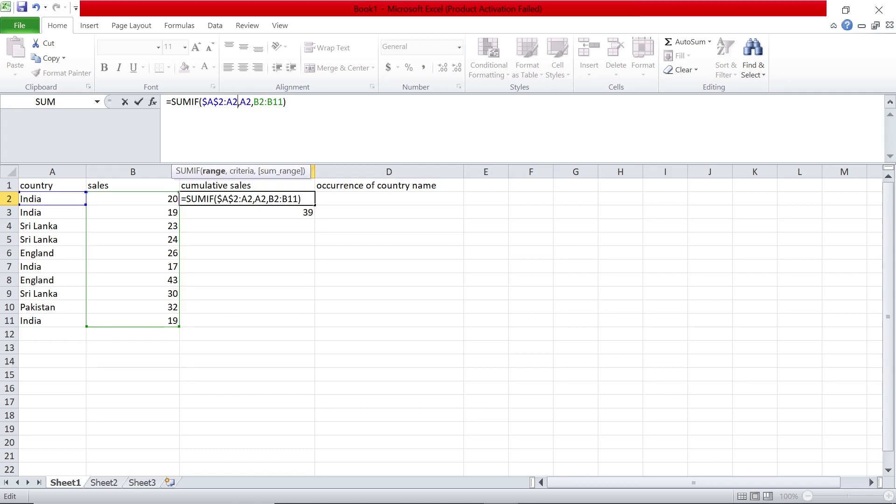
pyautogui.press('Right')
pyautogui.press('Right')
pyautogui.press('Right')
pyautogui.press('Right')
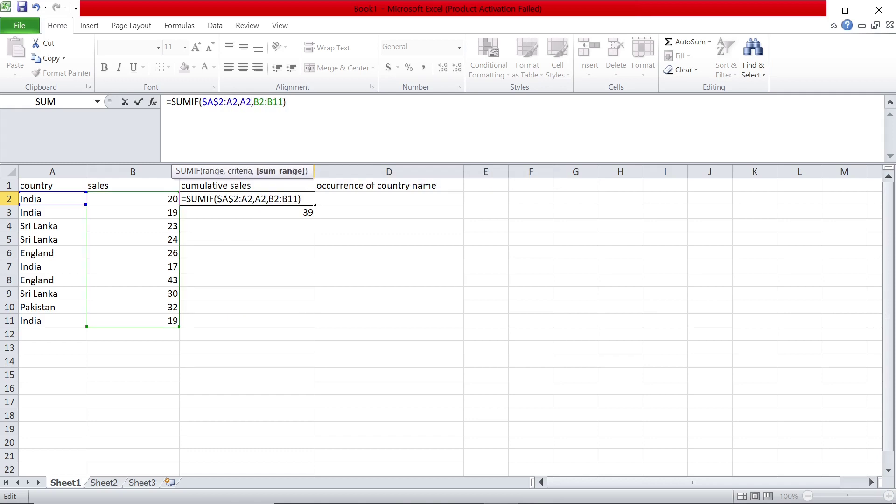
pyautogui.write('$')
pyautogui.press('Right')
pyautogui.write('$')
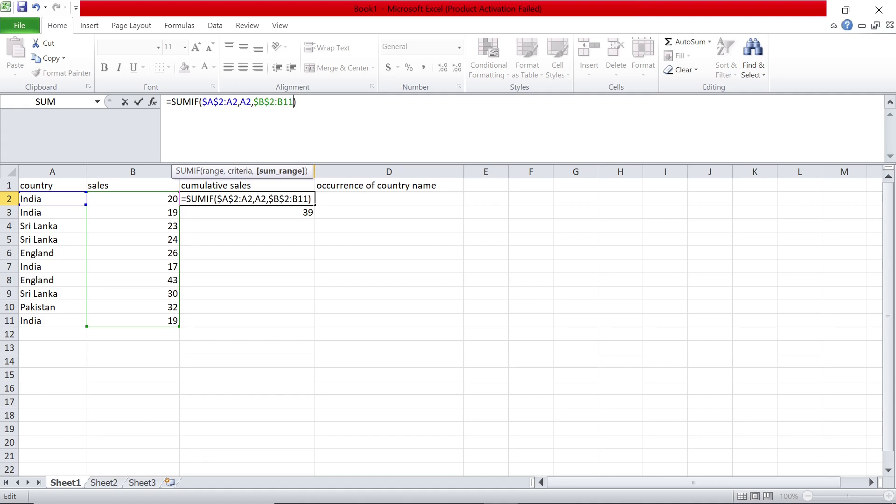
pyautogui.press('BackSpace')
pyautogui.press('BackSpace')
pyautogui.write('2')
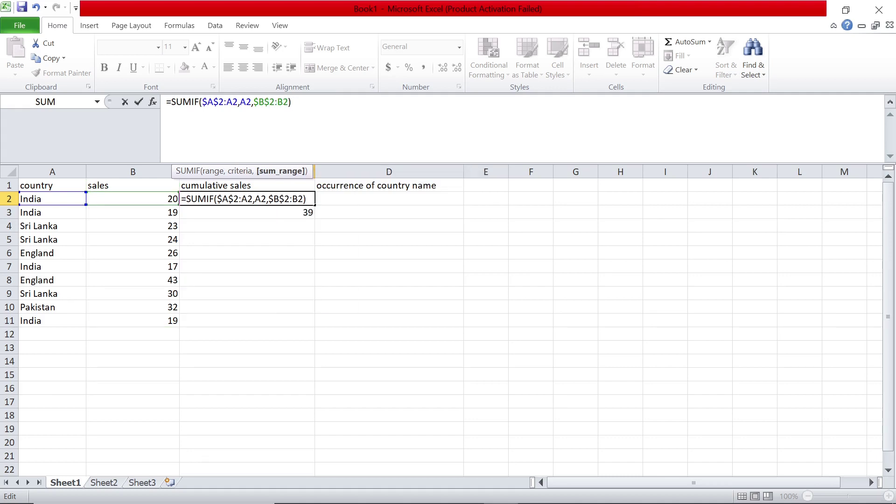
pyautogui.press('Return')
pyautogui.press('Up')
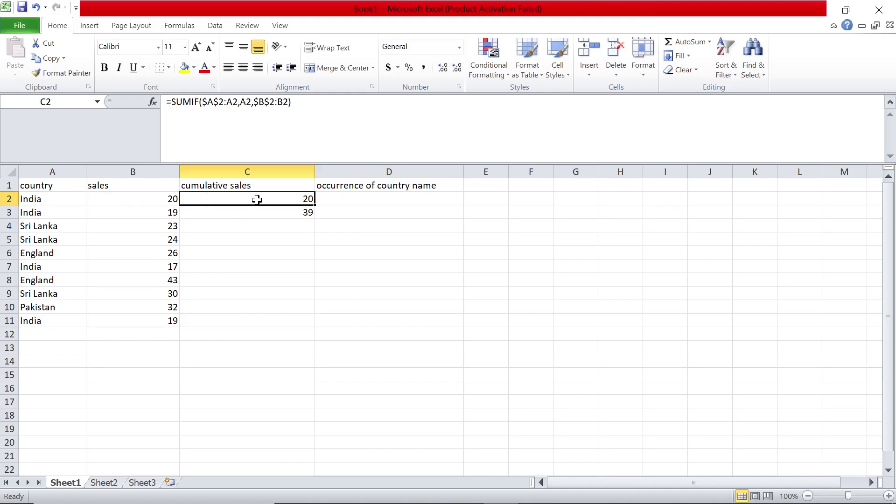
# Copy C2's anchored SUMIF into C3 and fill it down to C11.
pyautogui.hotkey('ctrl', 'c')
pyautogui.press('Down')
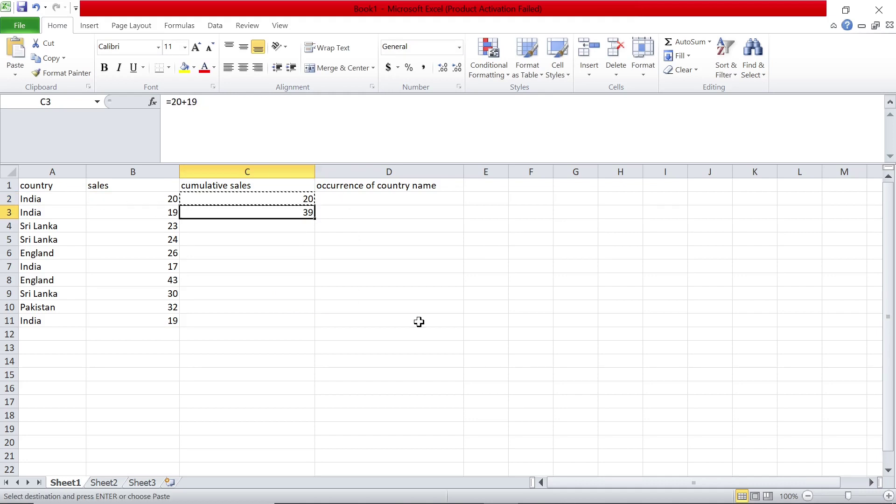
pyautogui.hotkey('ctrl', 'v')
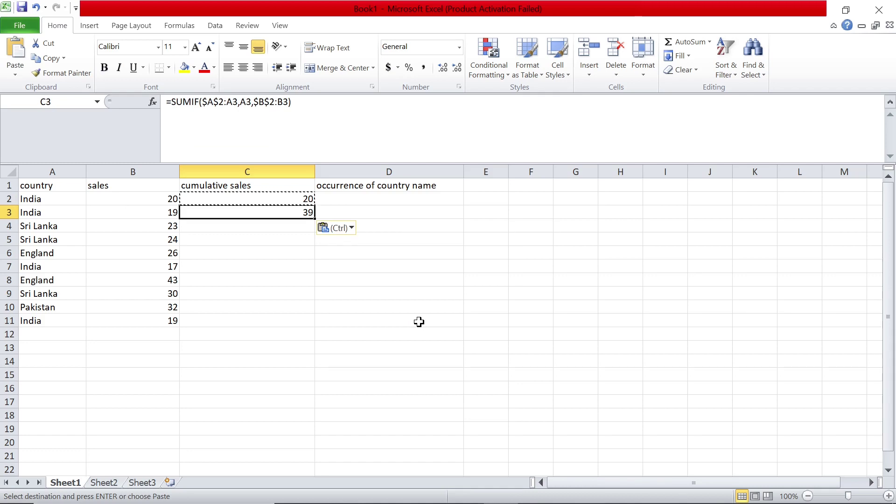
pyautogui.moveTo(315, 217); pyautogui.dragTo(315, 327)
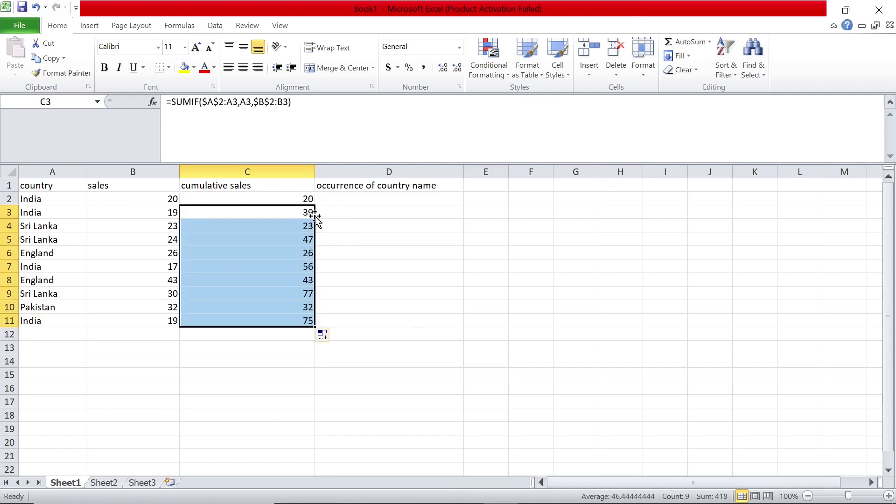
# Check the adjusted running totals in C3 to C7 against their sales values.
pyautogui.click(64, 227)
pyautogui.press('Right')
pyautogui.press('Right')
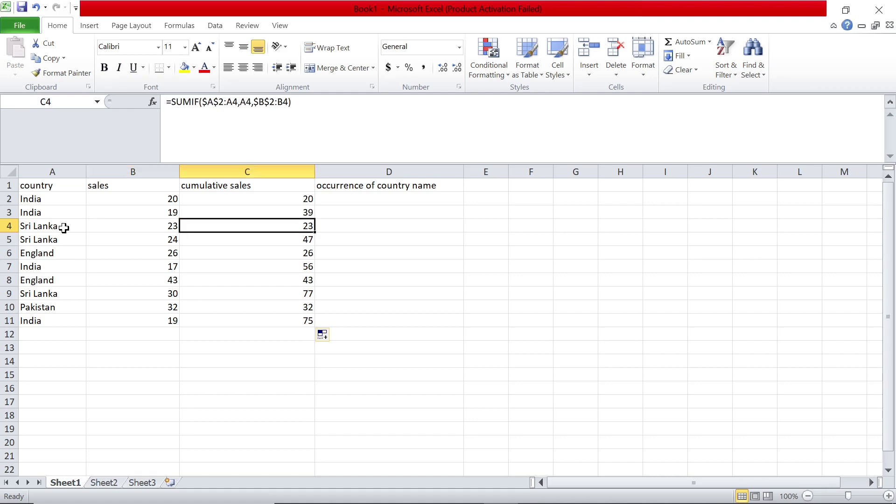
pyautogui.press('Left')
pyautogui.press('Down')
pyautogui.press('Right')
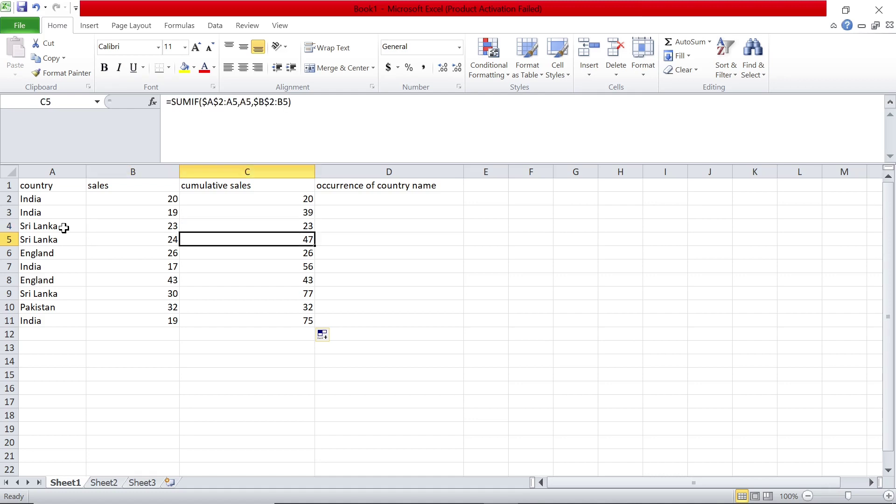
pyautogui.press('Down')
pyautogui.press('Down')
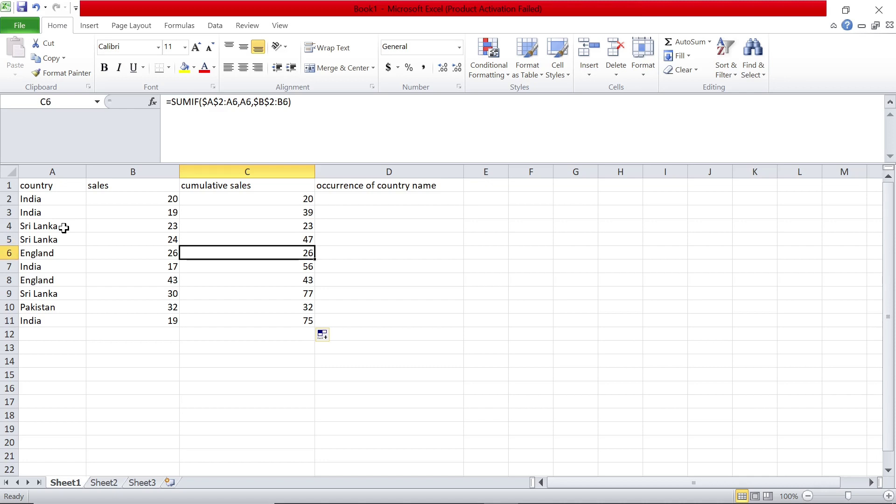
pyautogui.press('Left')
pyautogui.press('Right')
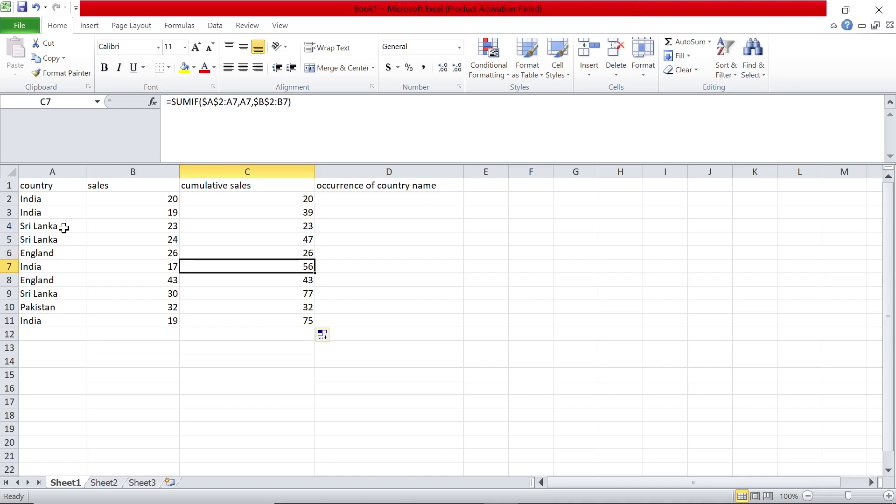
pyautogui.click(259, 218)
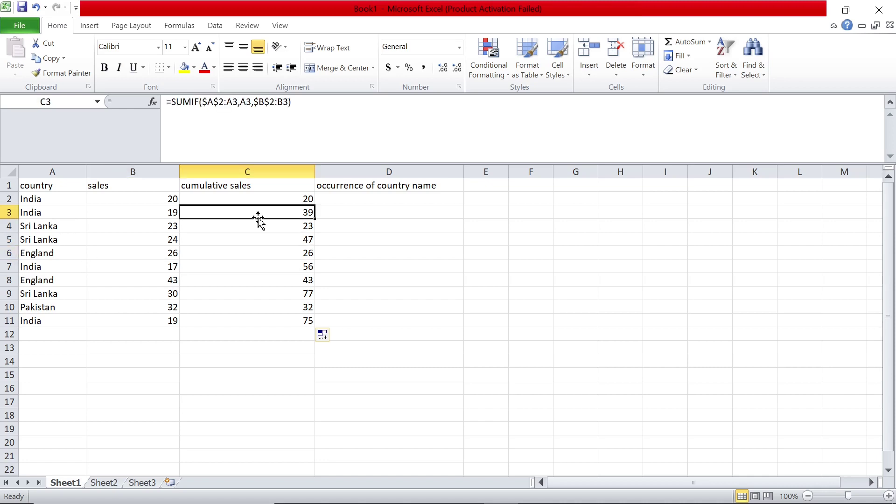
pyautogui.click(175, 268)
pyautogui.click(268, 268)
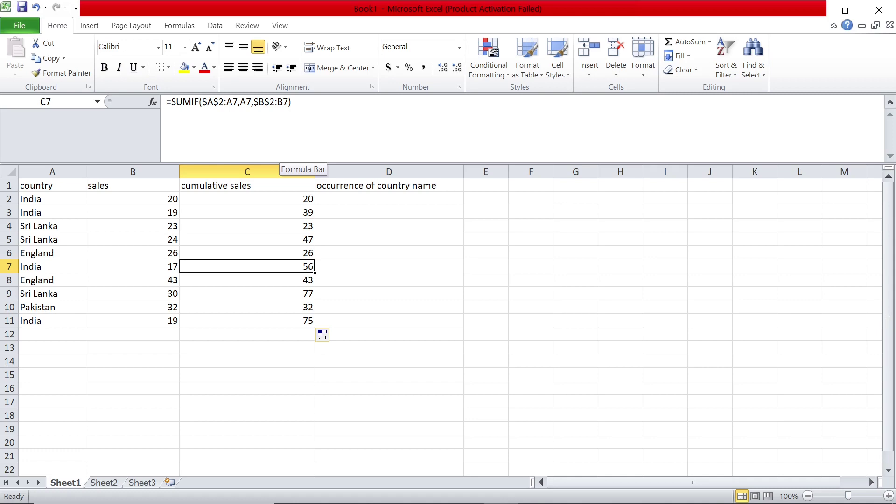
pyautogui.press('Down')
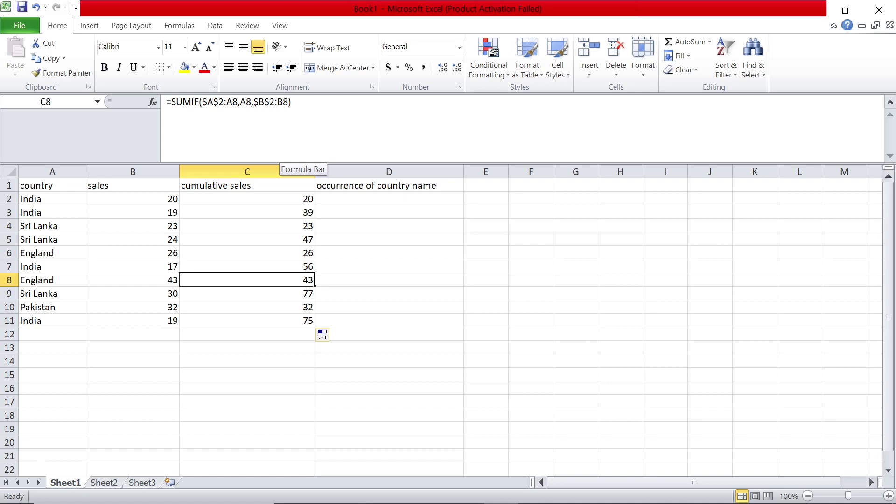
pyautogui.press('Down')
pyautogui.press('Down')
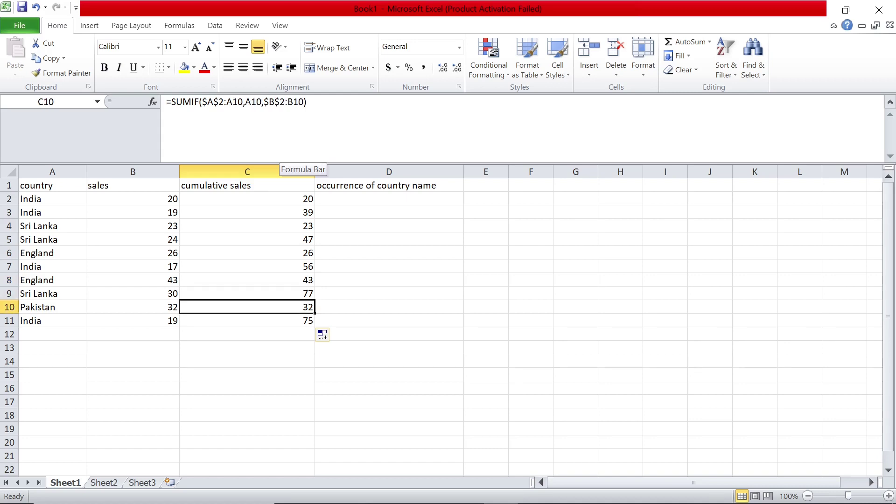
pyautogui.press('Down')
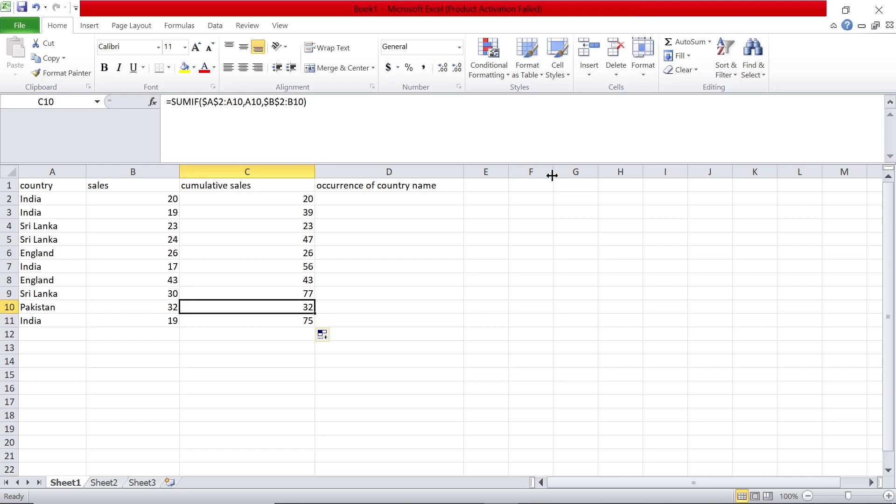
pyautogui.press('Up')
pyautogui.press('Up')
pyautogui.press('Up')
pyautogui.press('Up')
pyautogui.press('Up')
pyautogui.press('Up')
pyautogui.press('Up')
pyautogui.press('Up')
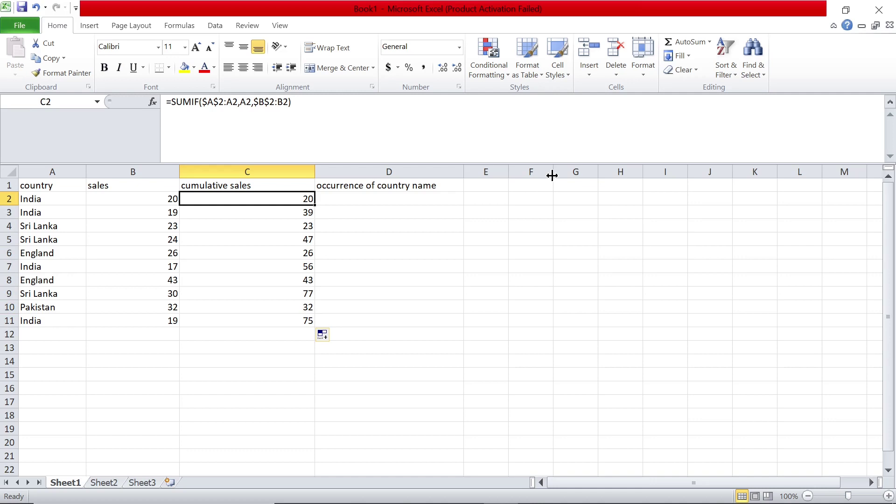
pyautogui.press('Left')
pyautogui.press('Left')
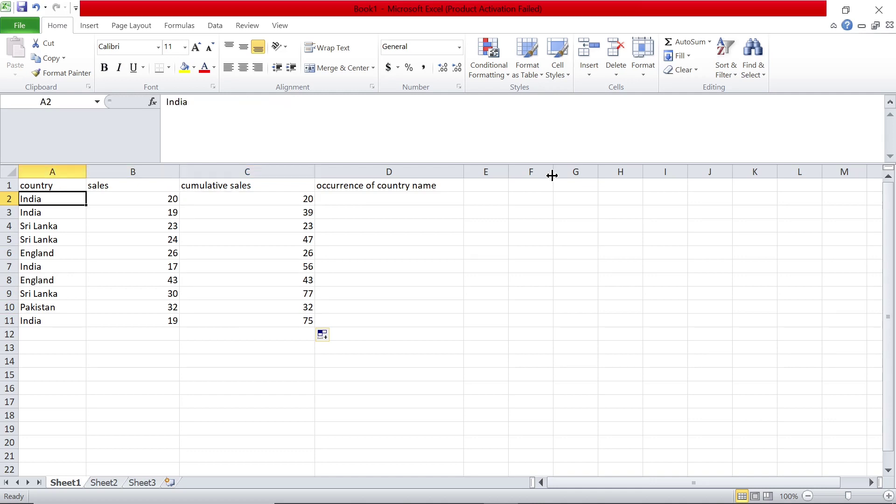
# Enter =COUNTIF($A$2:A2,A2) in D2, returning 1 for India's first occurrence.
pyautogui.press('Right')
pyautogui.press('Right')
pyautogui.press('Right')
pyautogui.write('=')
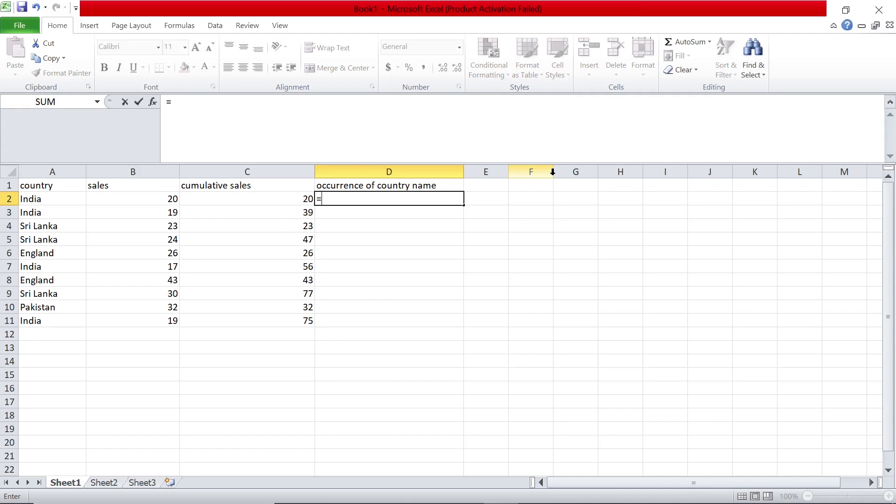
pyautogui.write('countif(')
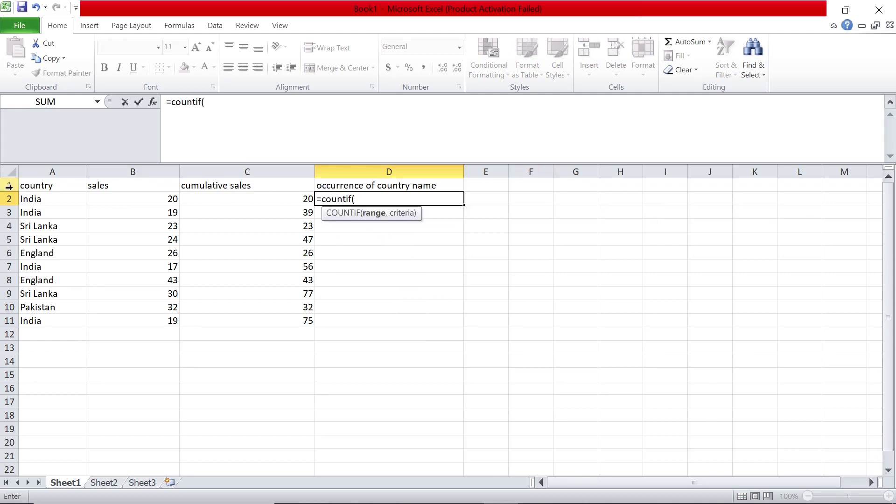
pyautogui.moveTo(34, 199); pyautogui.dragTo(54, 316)
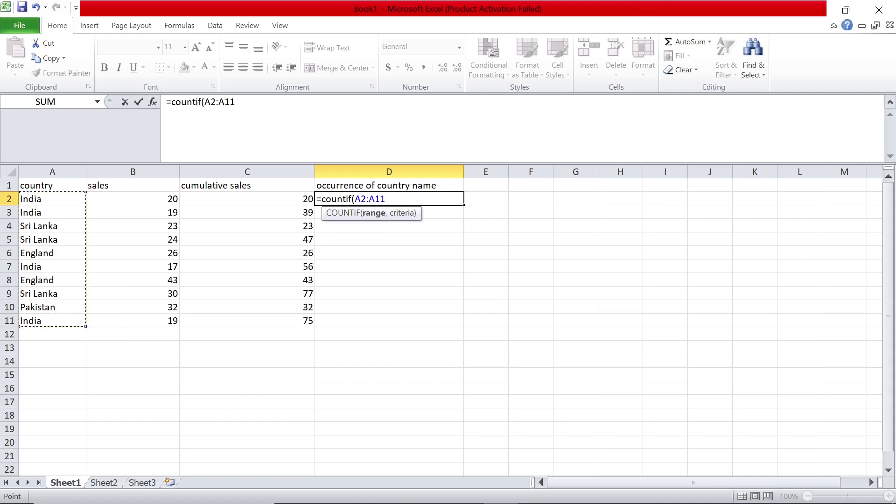
pyautogui.click(204, 101)
pyautogui.write('$A')
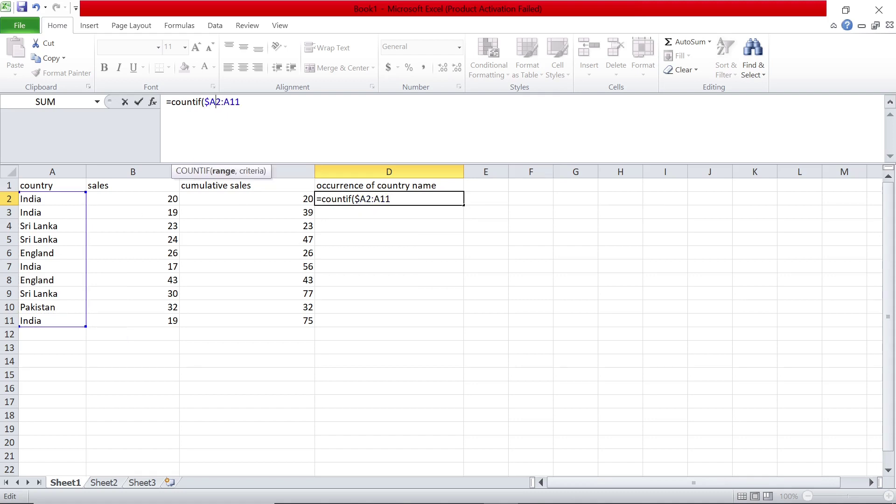
pyautogui.write('$')
pyautogui.press('Right')
pyautogui.press('BackSpace')
pyautogui.press('BackSpace')
pyautogui.write('2')
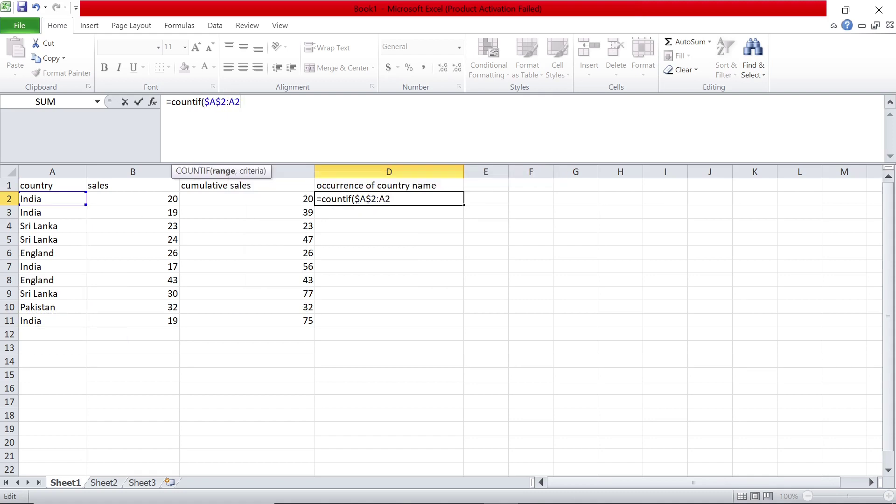
pyautogui.write(',')
pyautogui.click(60, 196)
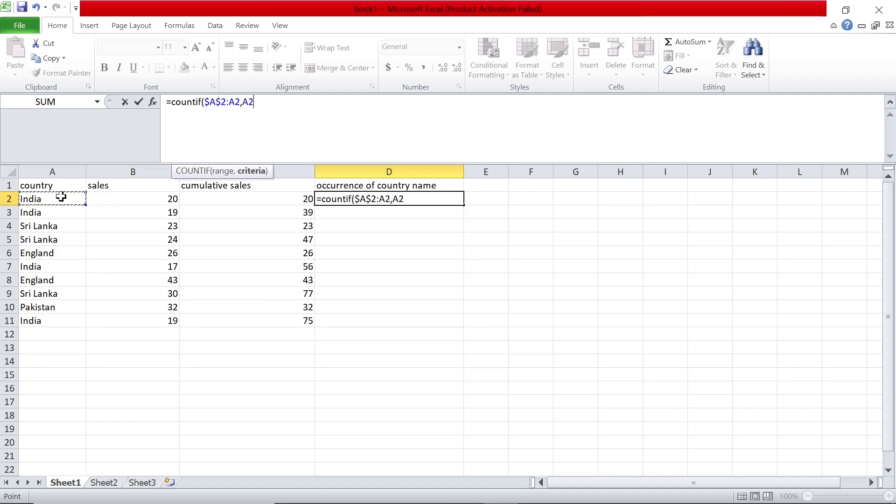
pyautogui.write(')')
pyautogui.press('Return')
pyautogui.press('Up')
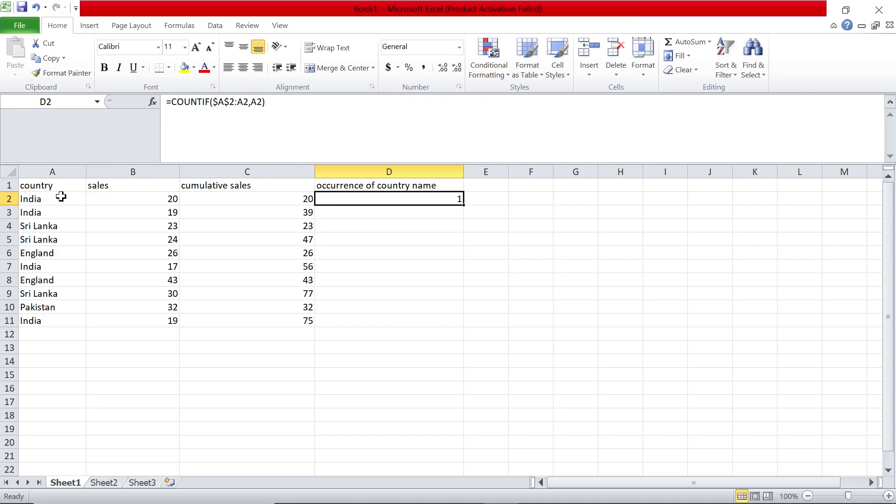
# Fill D2's COUNTIF down to D11 and check the copied formulas in D3 and D7.
pyautogui.doubleClick(462, 206)
pyautogui.click(442, 212)
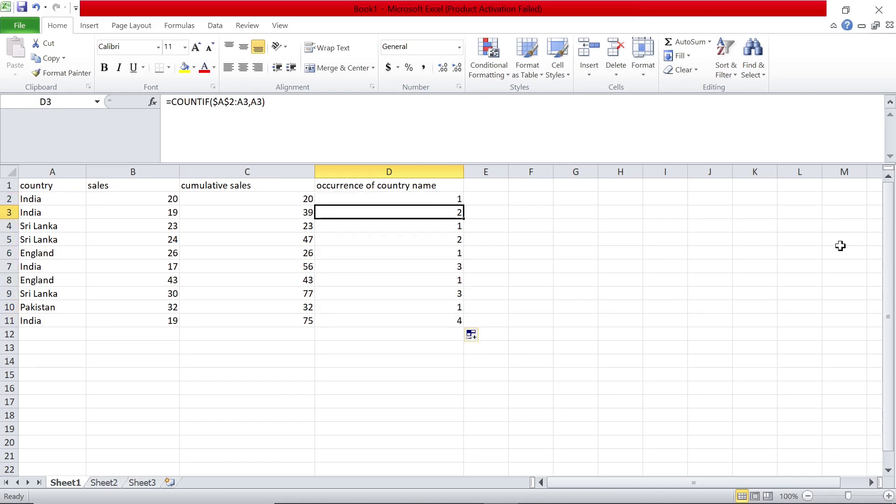
pyautogui.press('Down')
pyautogui.press('Down')
pyautogui.press('Down')
pyautogui.press('Down')
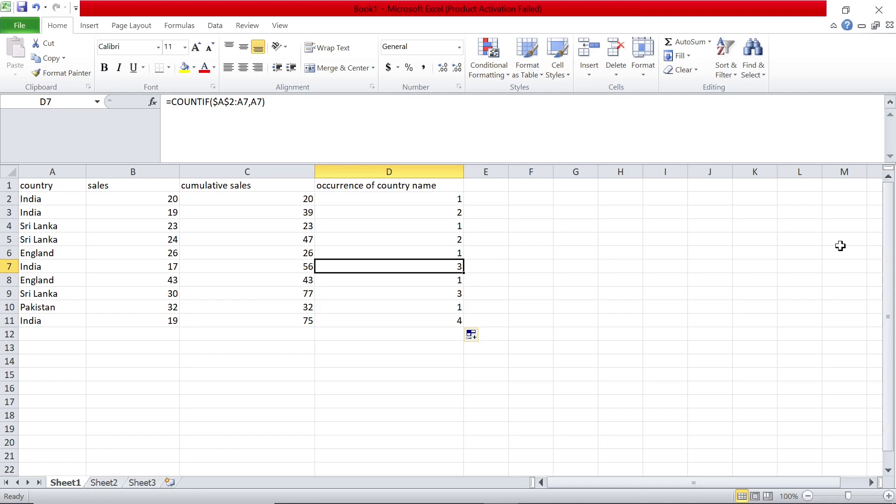
pyautogui.press('Left')
pyautogui.press('Left')
pyautogui.press('Left')
pyautogui.press('Right')
pyautogui.press('Right')
pyautogui.press('Right')
pyautogui.press('Right')
pyautogui.press('Down')
pyautogui.press('Down')
pyautogui.press('Down')
pyautogui.press('Left')
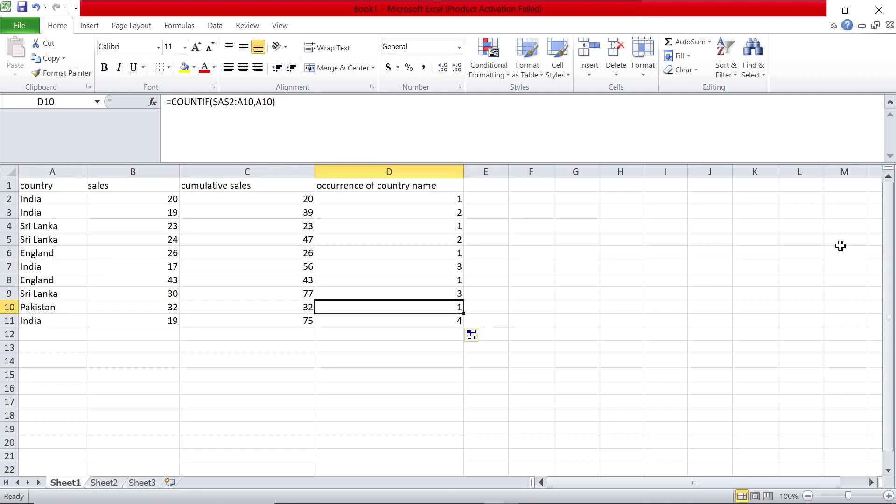
# Verify the occurrence counts down column D, then review the C2 and D2 formulas.
pyautogui.press('Down')
pyautogui.press('Up')
pyautogui.press('Up')
pyautogui.press('Up')
pyautogui.press('Up')
pyautogui.press('Up')
pyautogui.press('Up')
pyautogui.press('Up')
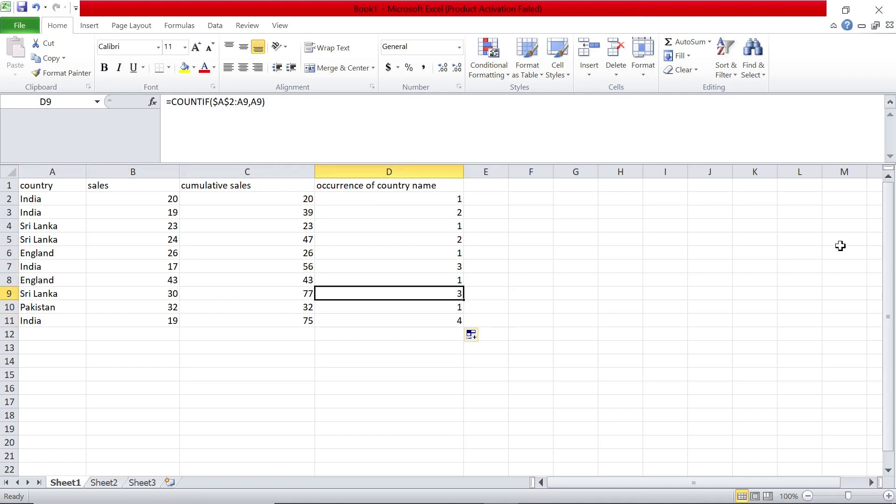
pyautogui.press('Down')
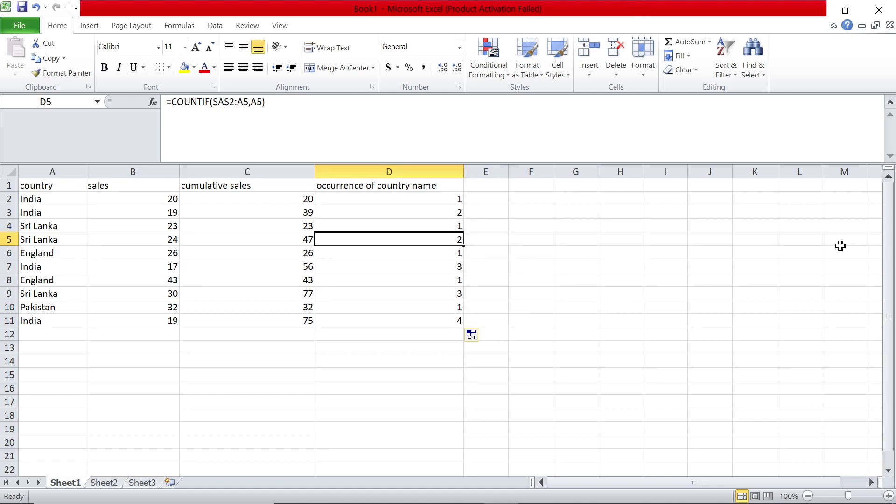
pyautogui.press('Down')
pyautogui.press('Down')
pyautogui.press('Down')
pyautogui.press('Down')
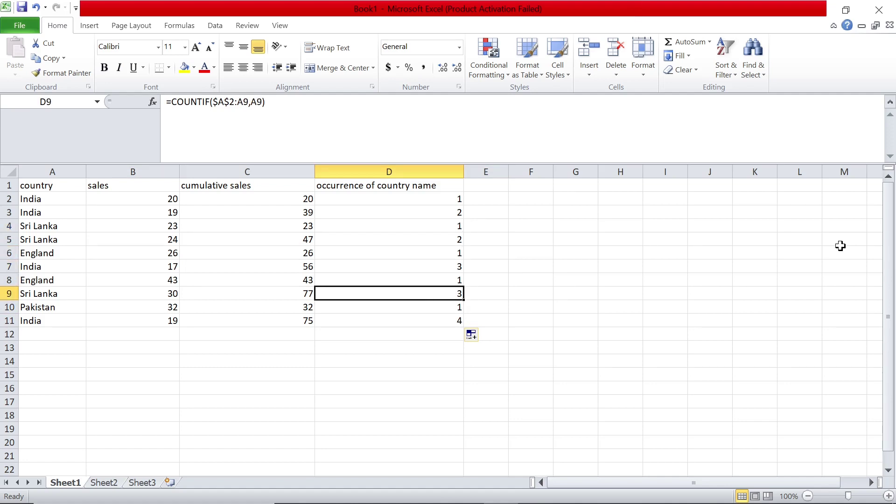
pyautogui.press('Up')
pyautogui.press('Up')
pyautogui.press('Down')
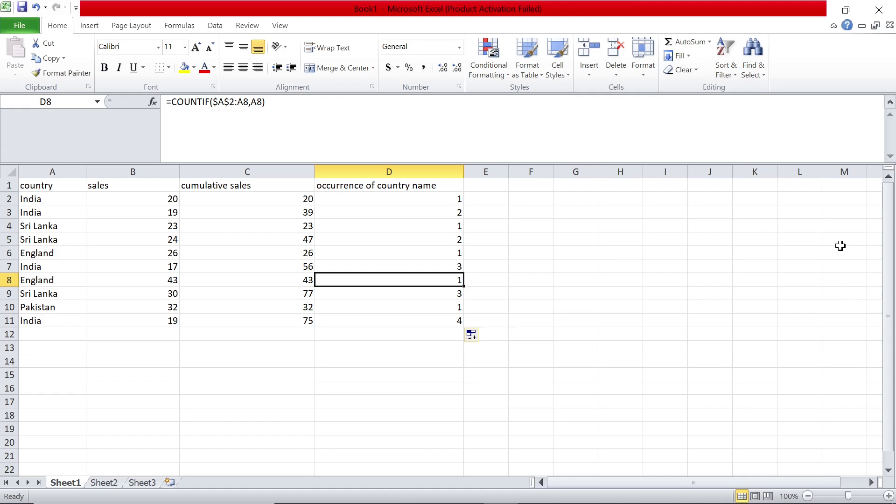
pyautogui.press('Down')
pyautogui.press('Down')
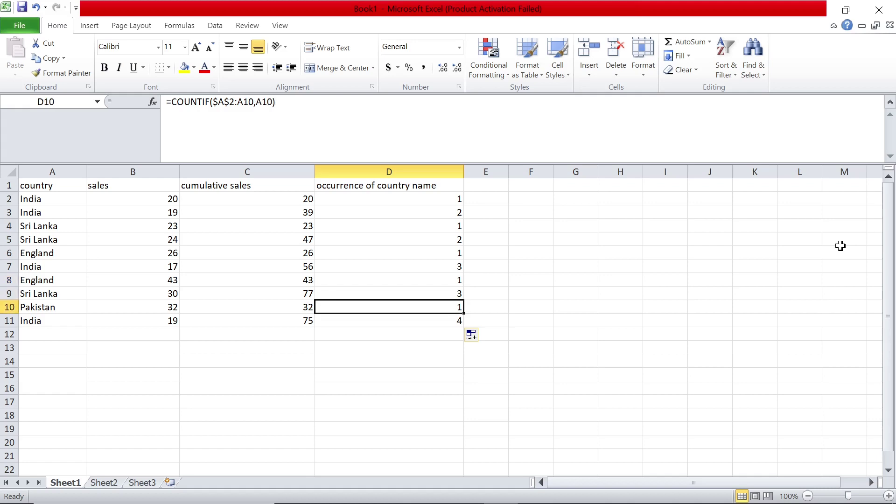
pyautogui.press('Up')
pyautogui.press('Up')
pyautogui.press('Up')
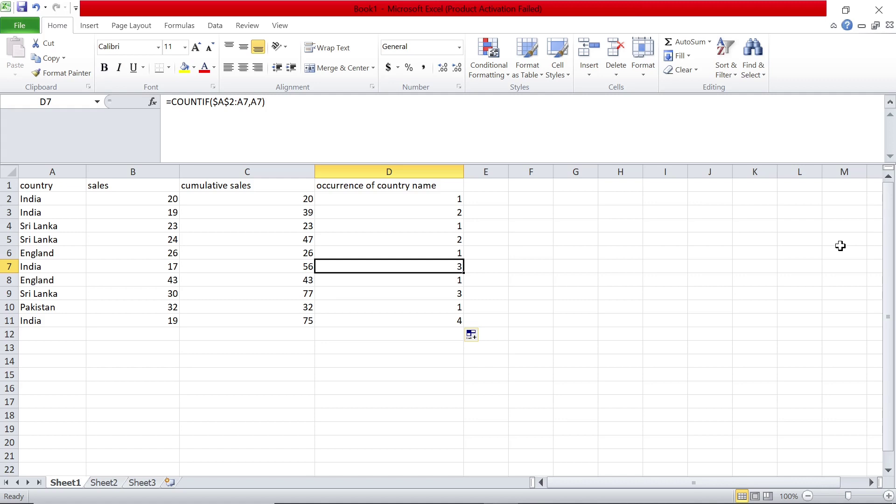
pyautogui.press('Up')
pyautogui.press('Up')
pyautogui.press('Up')
pyautogui.press('Up')
pyautogui.press('Up')
pyautogui.press('Up')
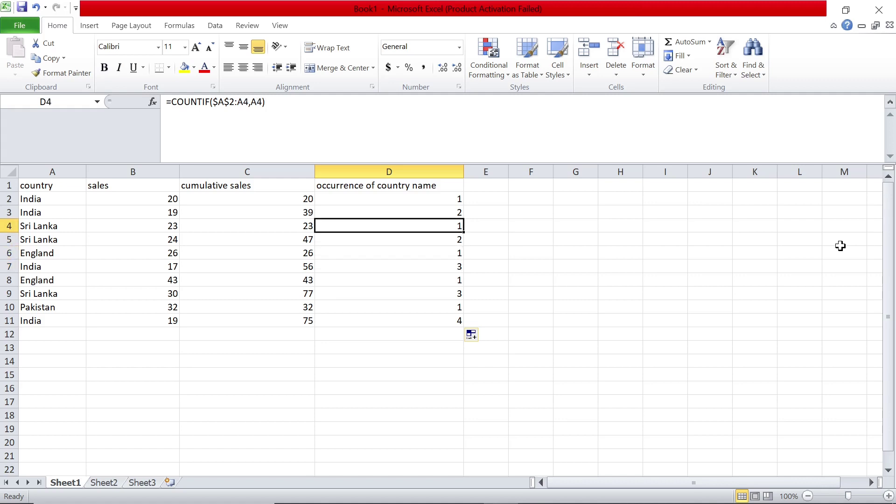
pyautogui.press('Left')
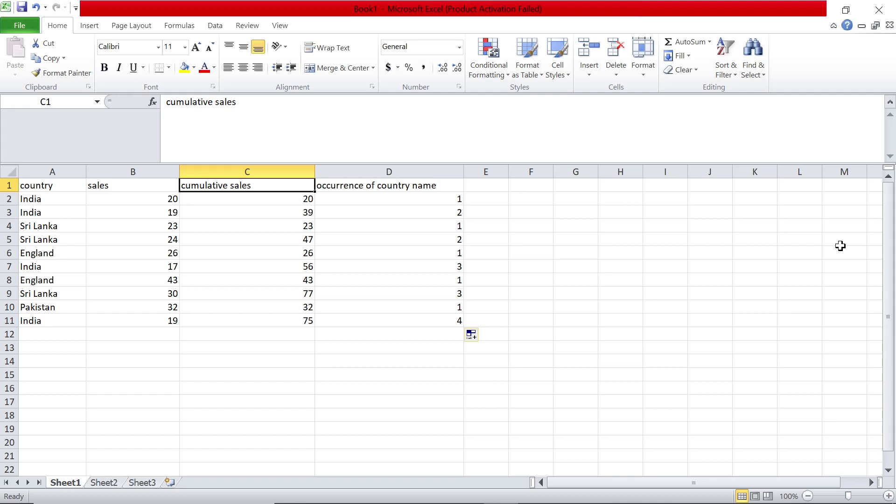
pyautogui.press('Down')
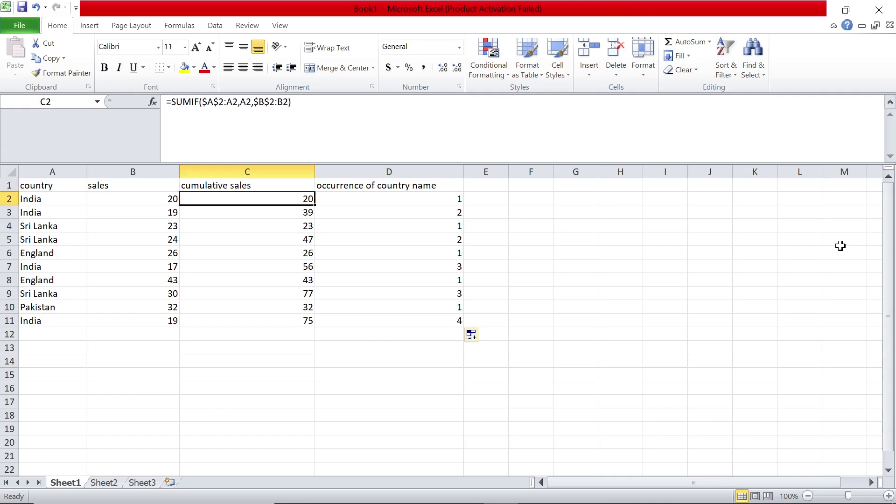
pyautogui.press('Right')
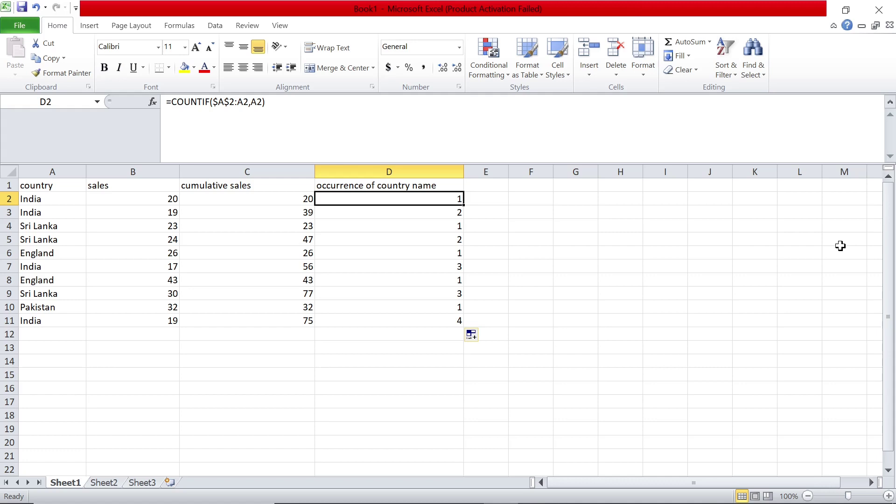